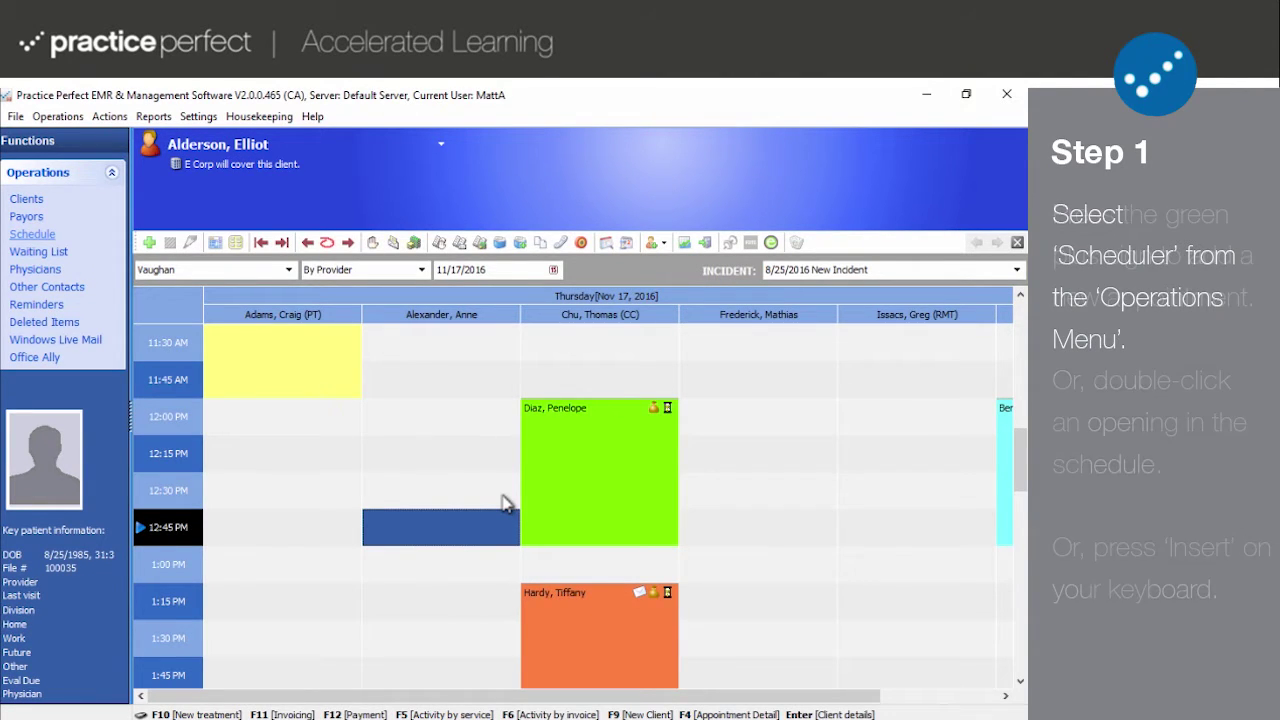
# Try new appointments at 12:30 and 1:00 PM, cancel both, then select the 1:15 PM opening
pyautogui.click(505, 500)
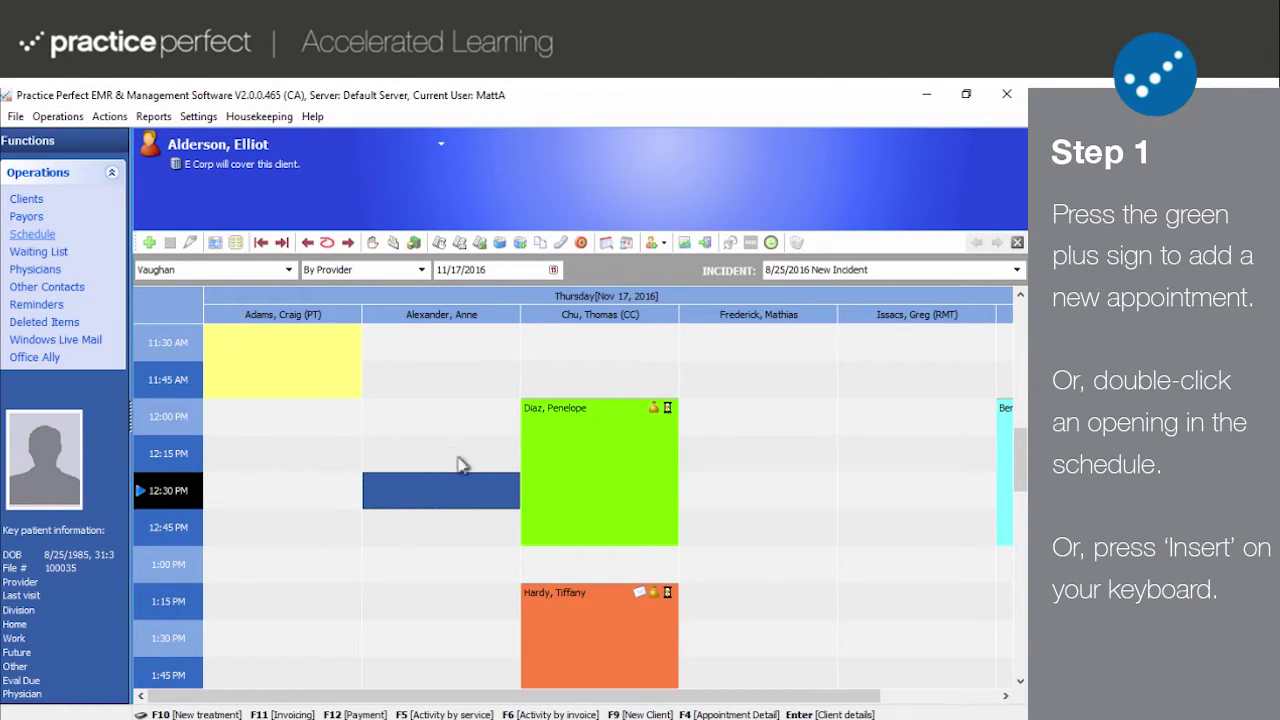
pyautogui.click(149, 243)
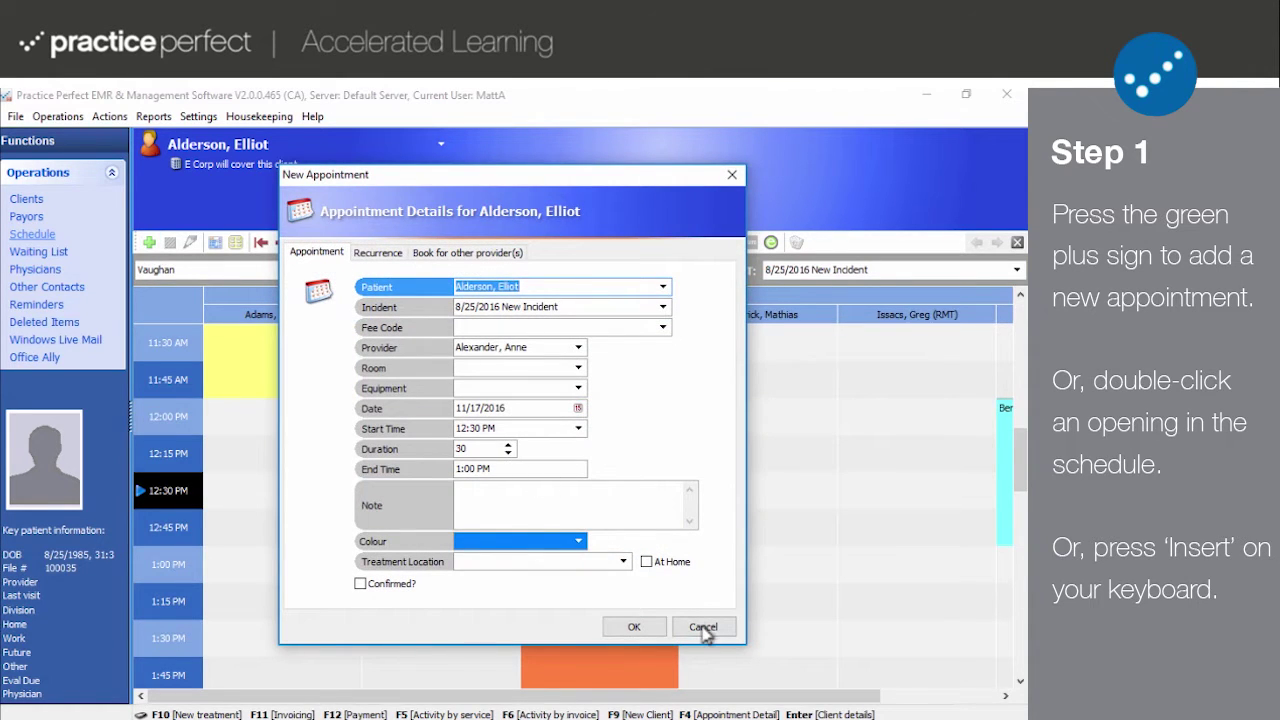
pyautogui.click(704, 628)
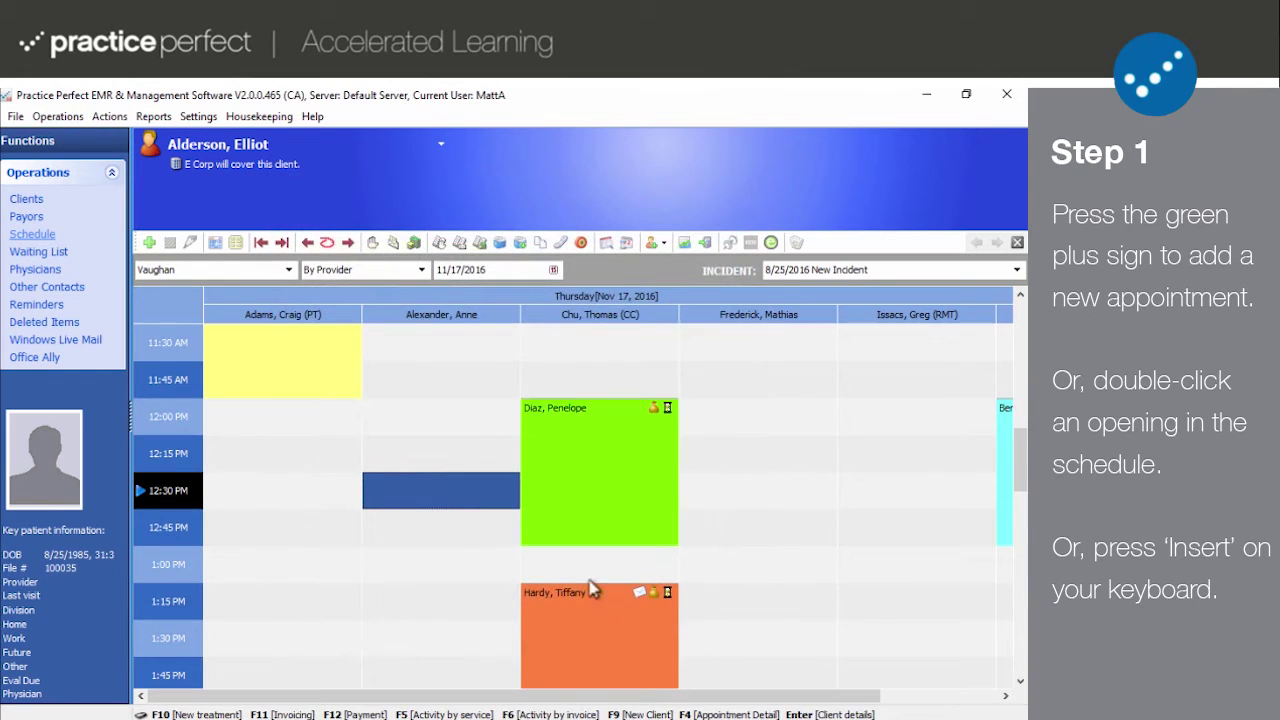
pyautogui.doubleClick(425, 570)
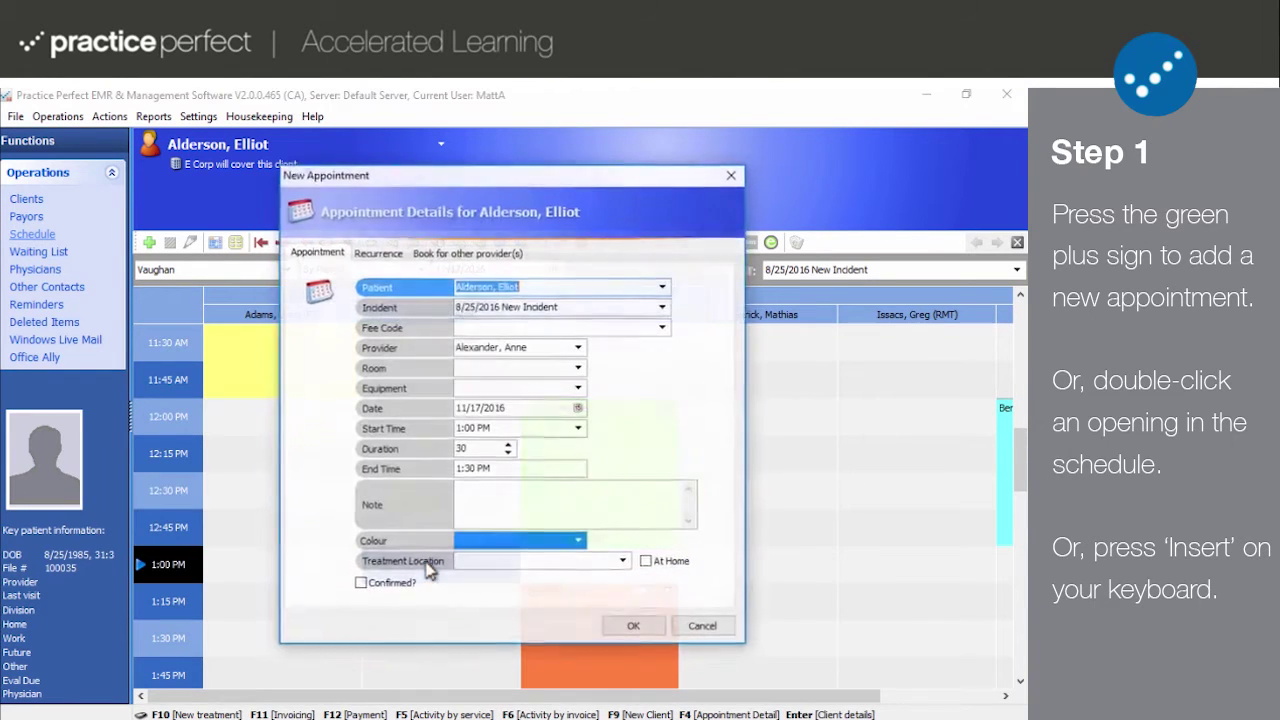
pyautogui.click(687, 624)
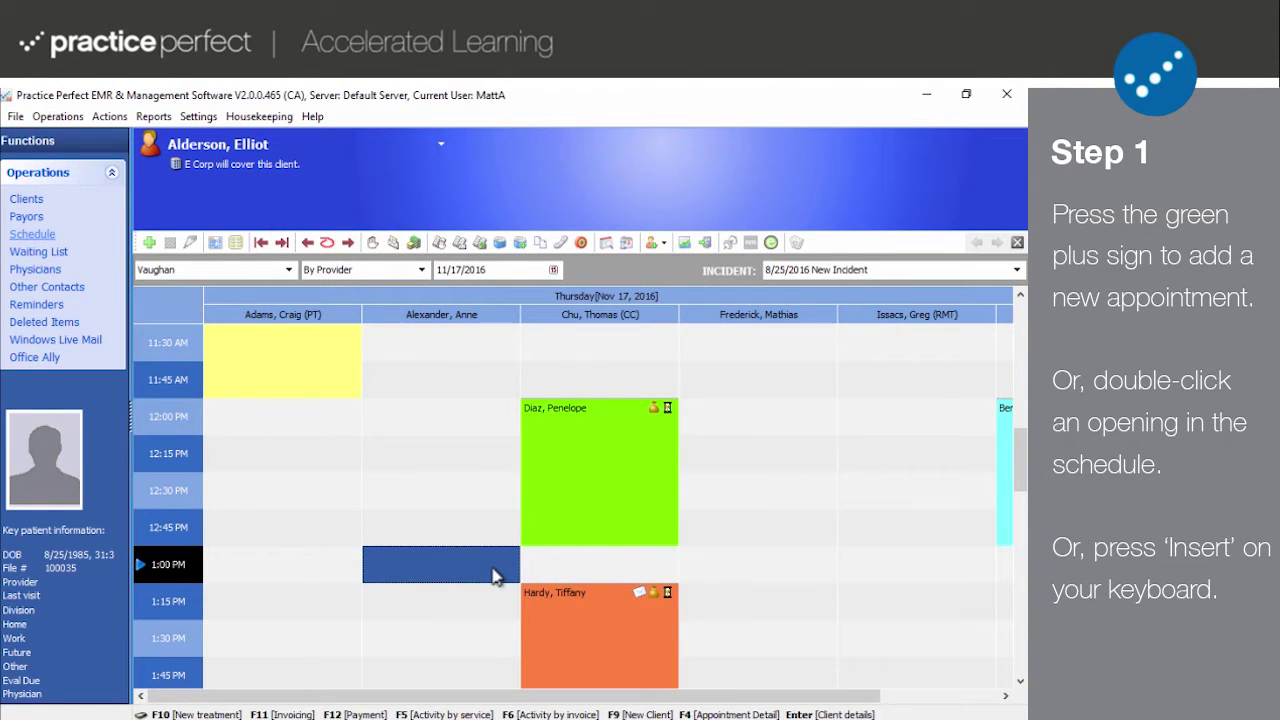
pyautogui.click(495, 598)
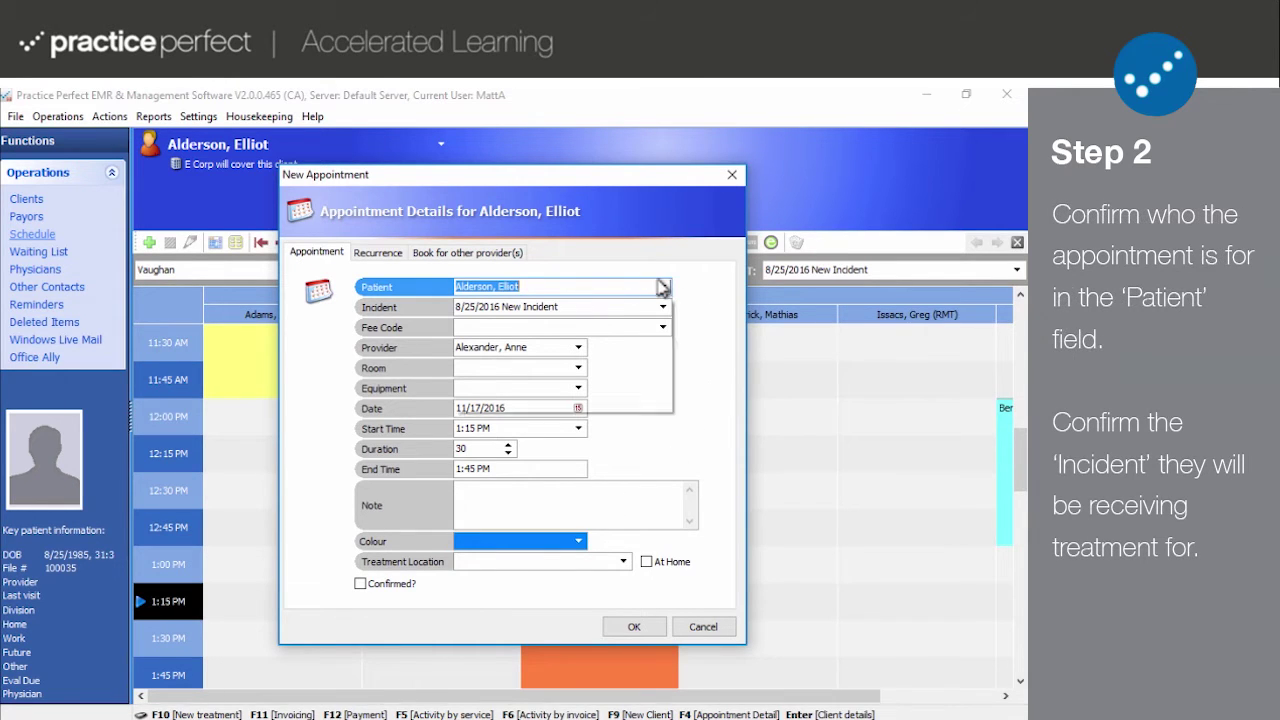
pyautogui.click(661, 288)
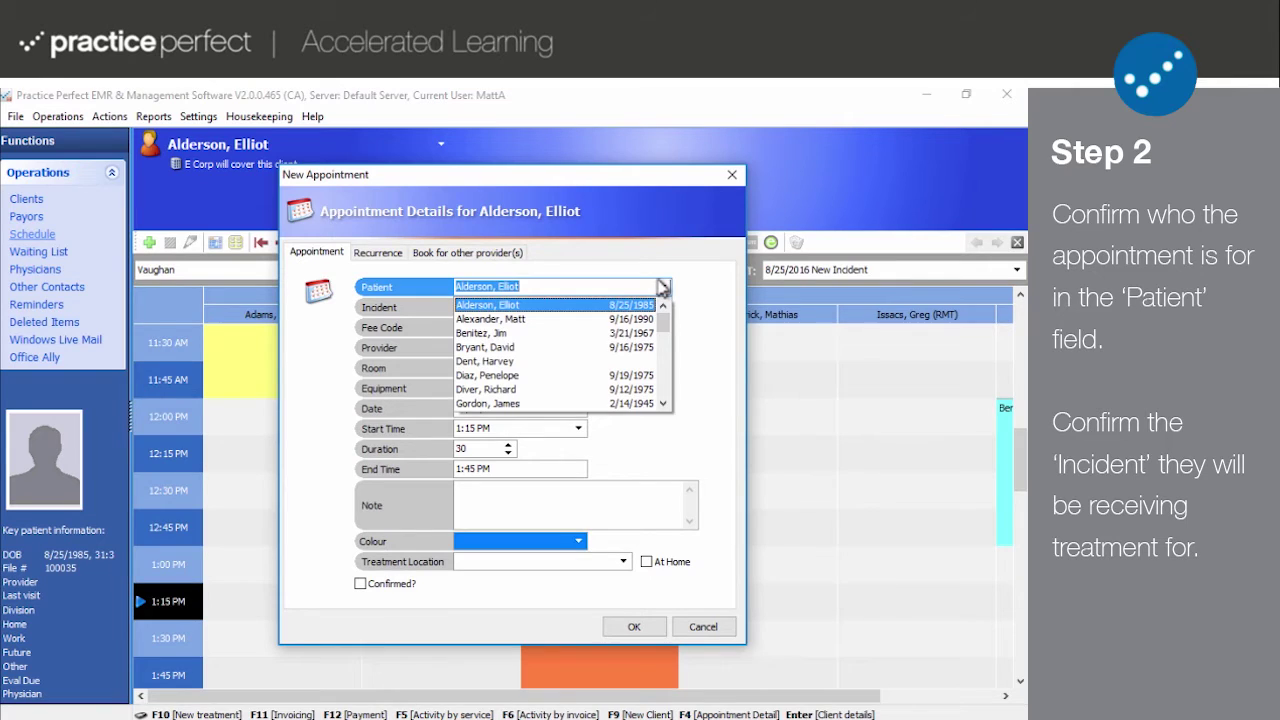
pyautogui.click(661, 288)
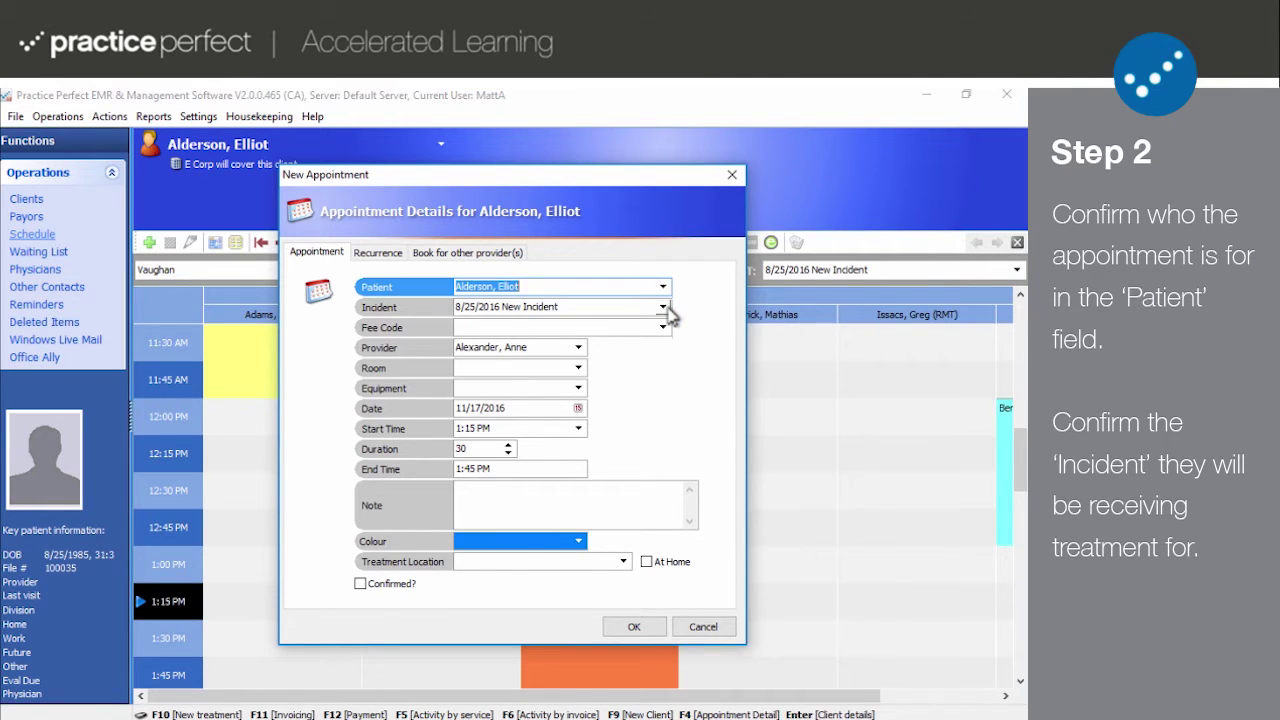
pyautogui.click(664, 308)
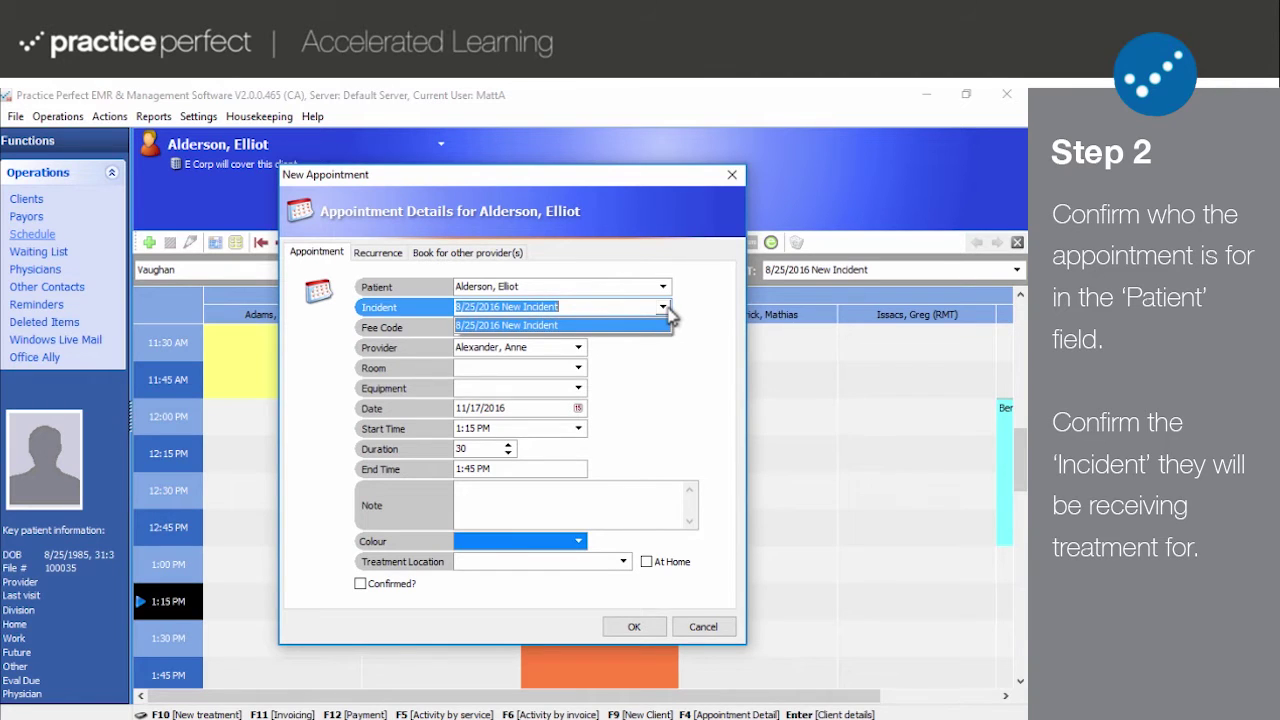
pyautogui.click(667, 308)
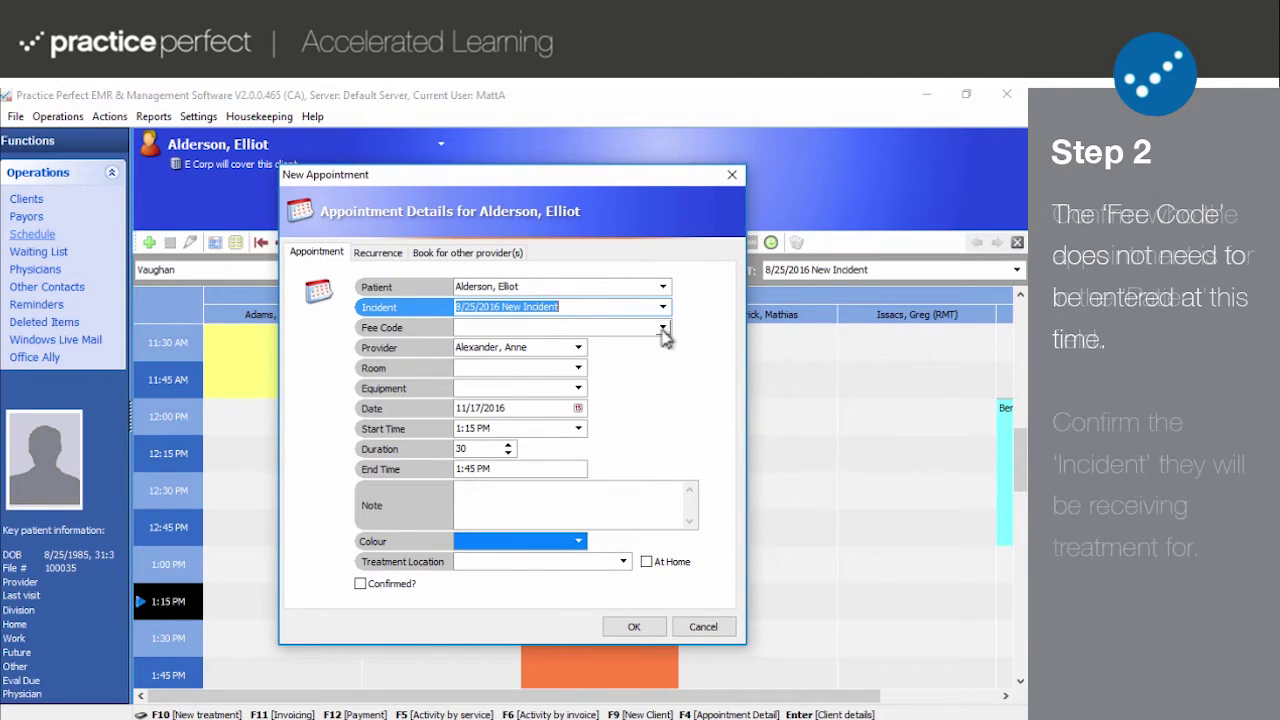
pyautogui.click(662, 328)
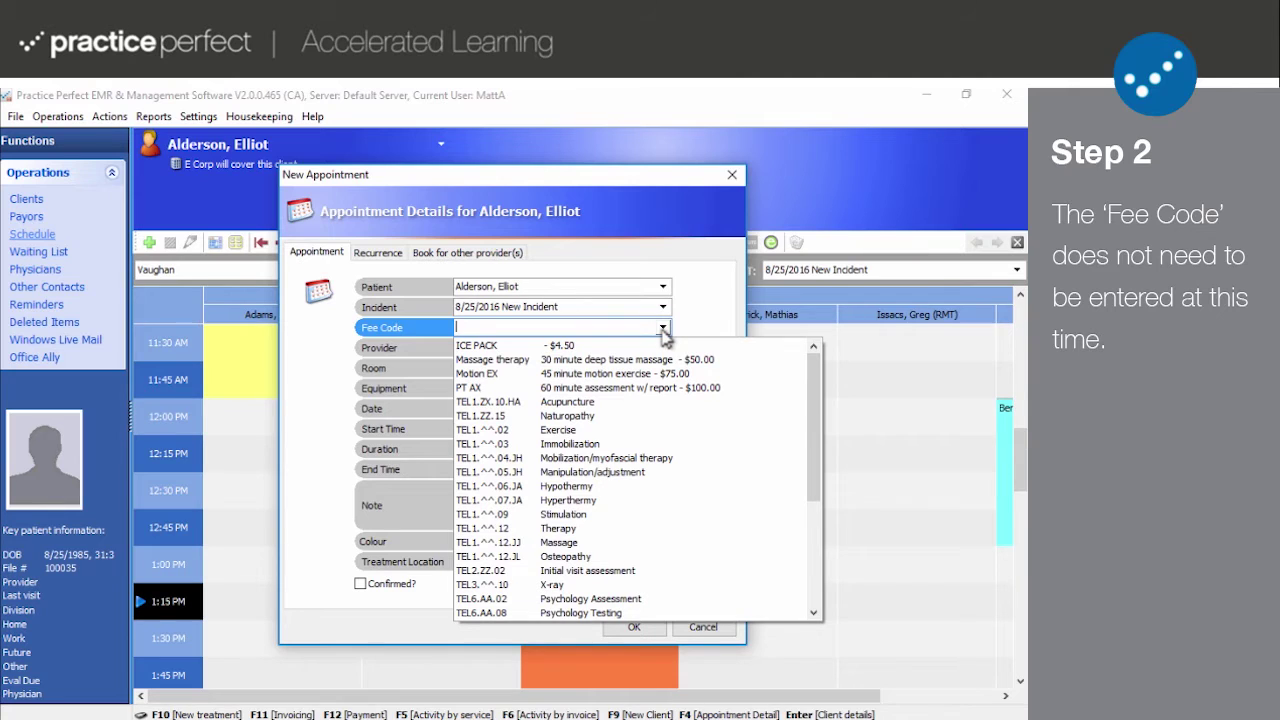
pyautogui.click(663, 330)
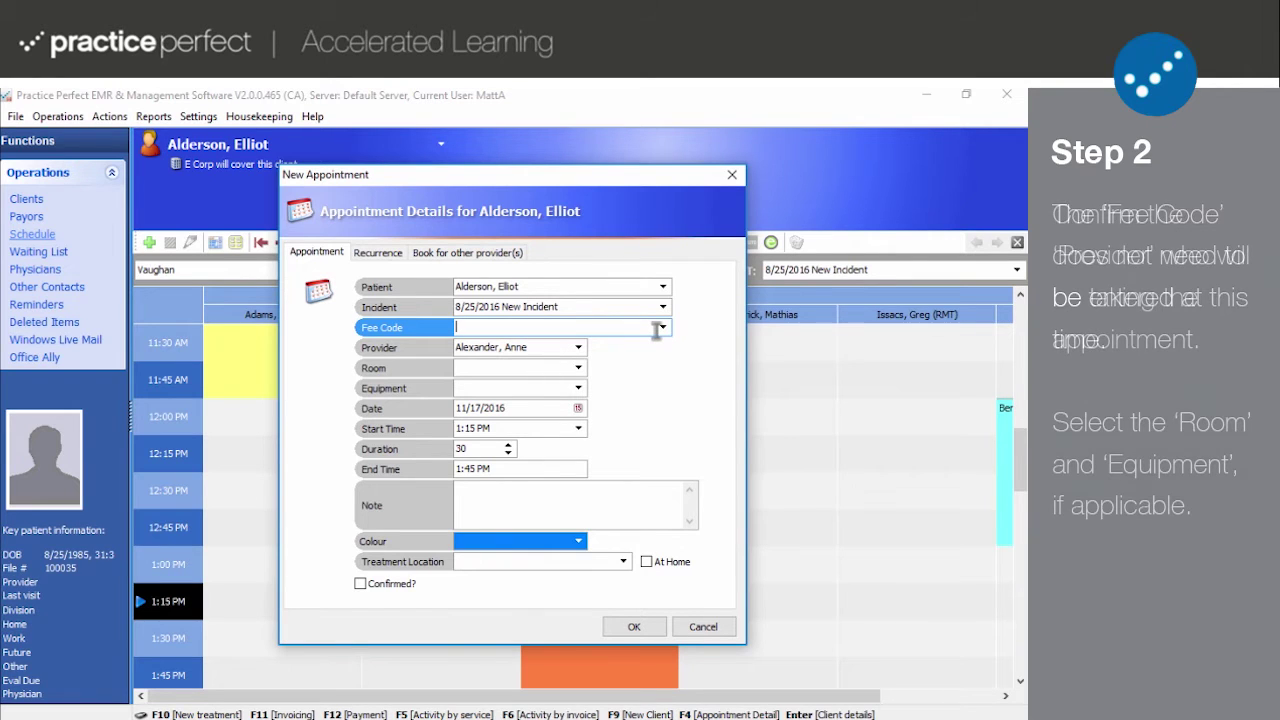
# Keep the same provider, book Special Room #1 with Aerobic weights, then check the date and start time
pyautogui.click(580, 349)
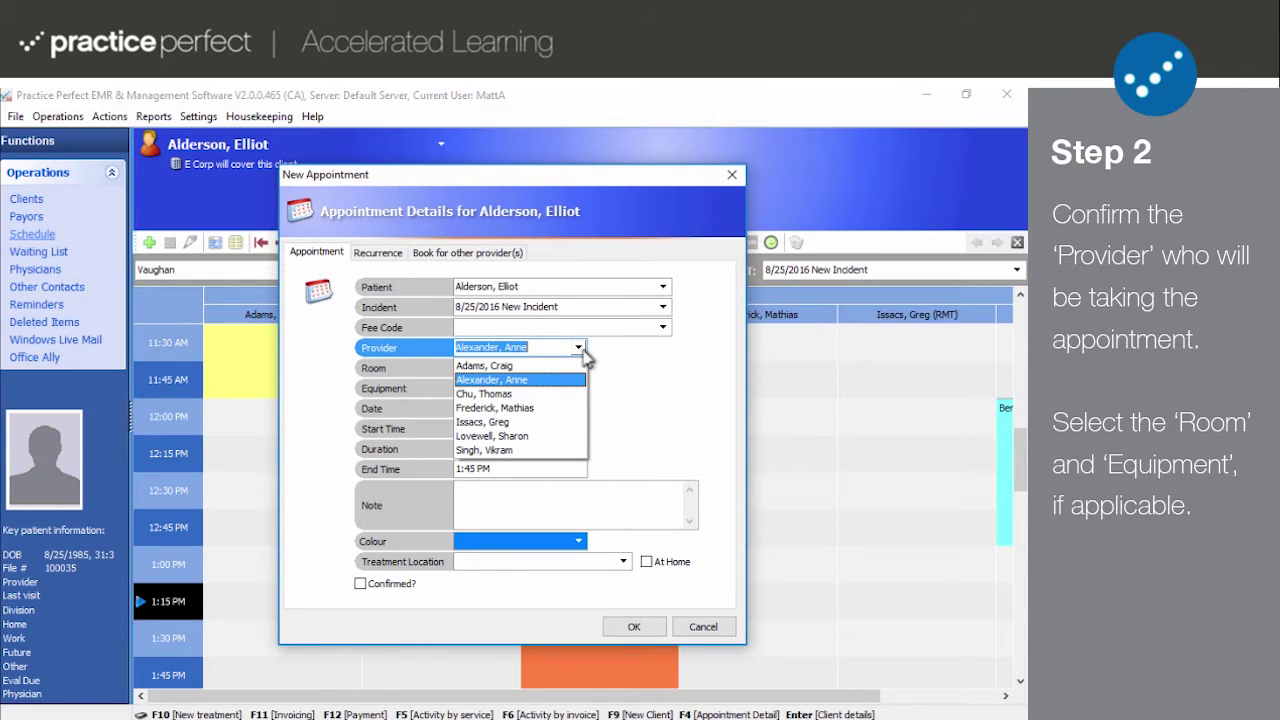
pyautogui.click(579, 348)
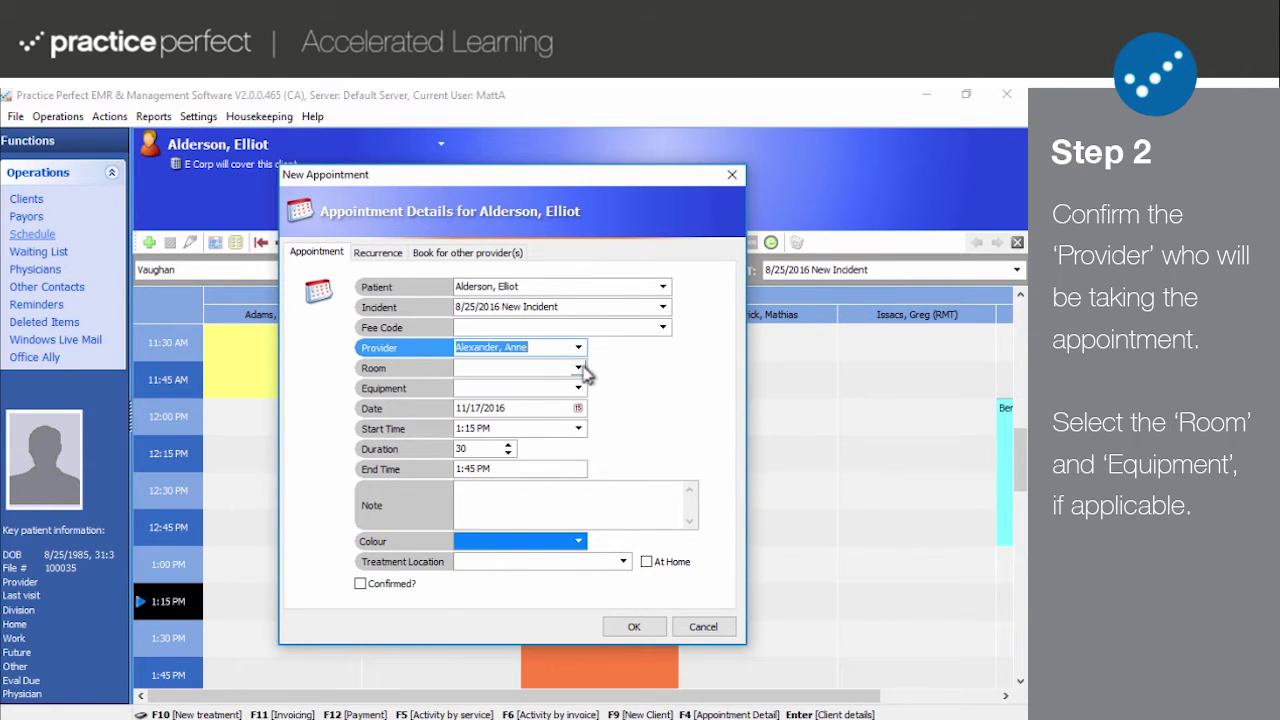
pyautogui.click(579, 368)
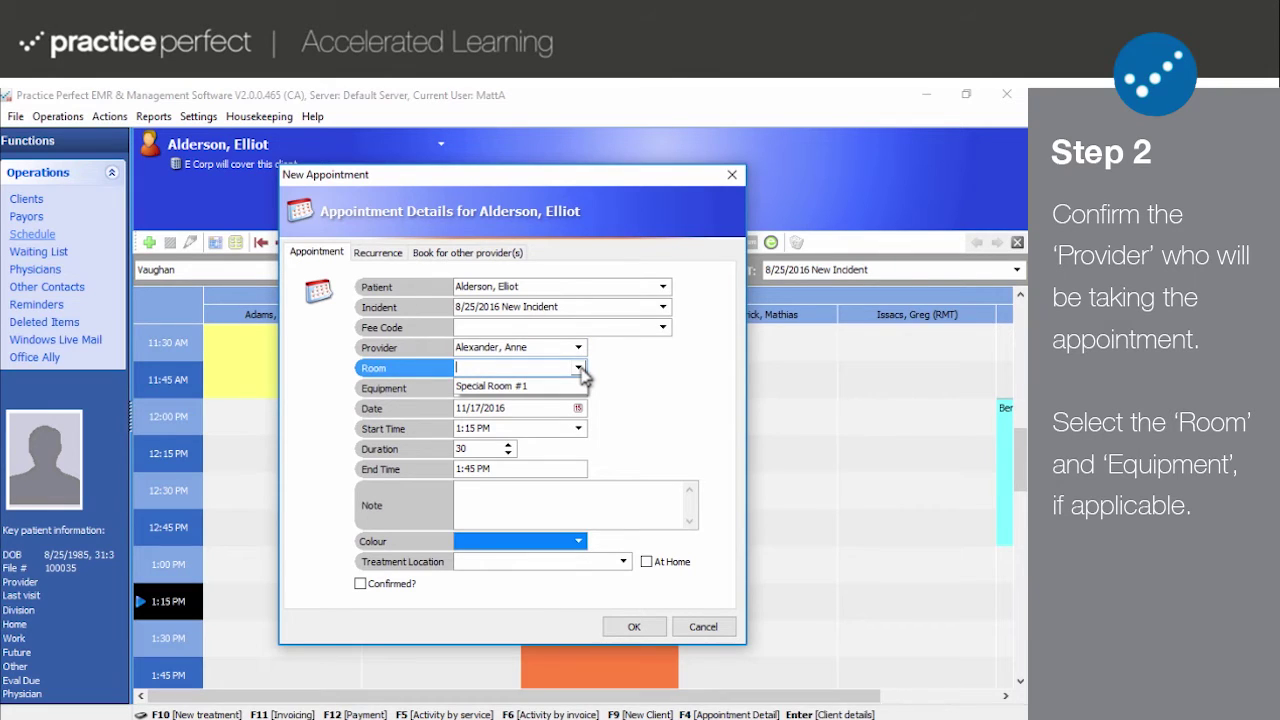
pyautogui.click(557, 386)
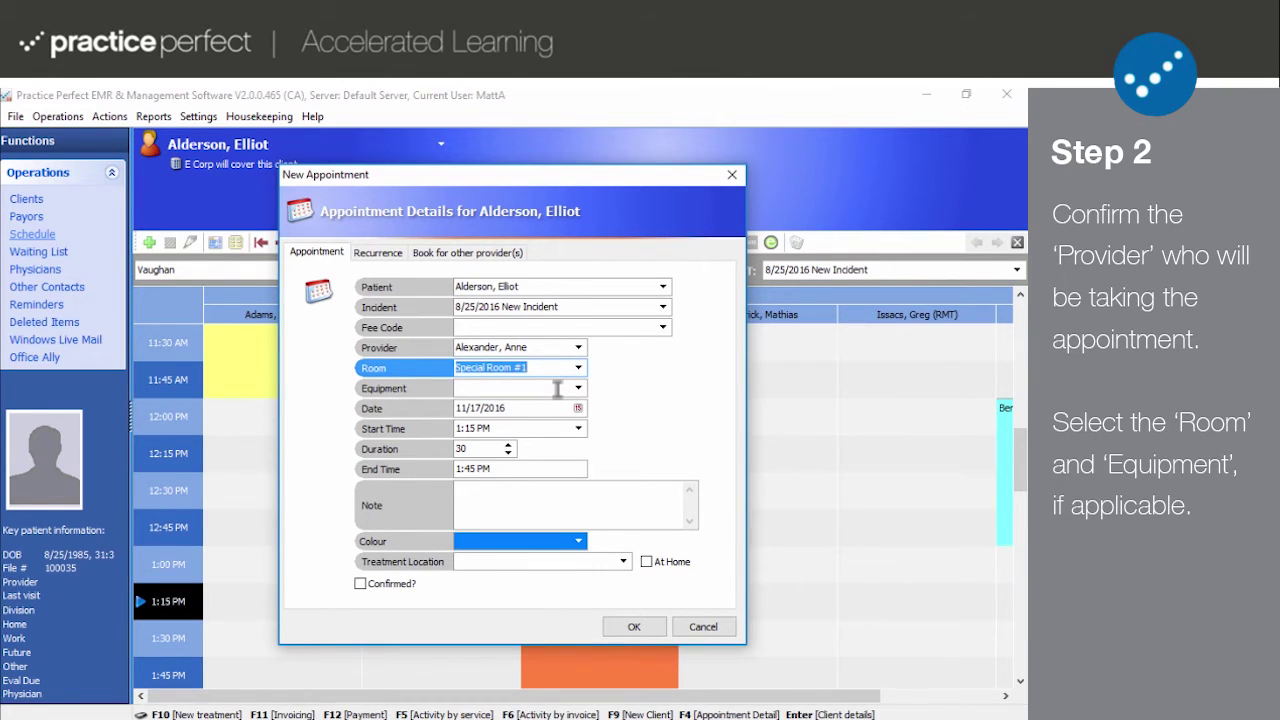
pyautogui.click(579, 388)
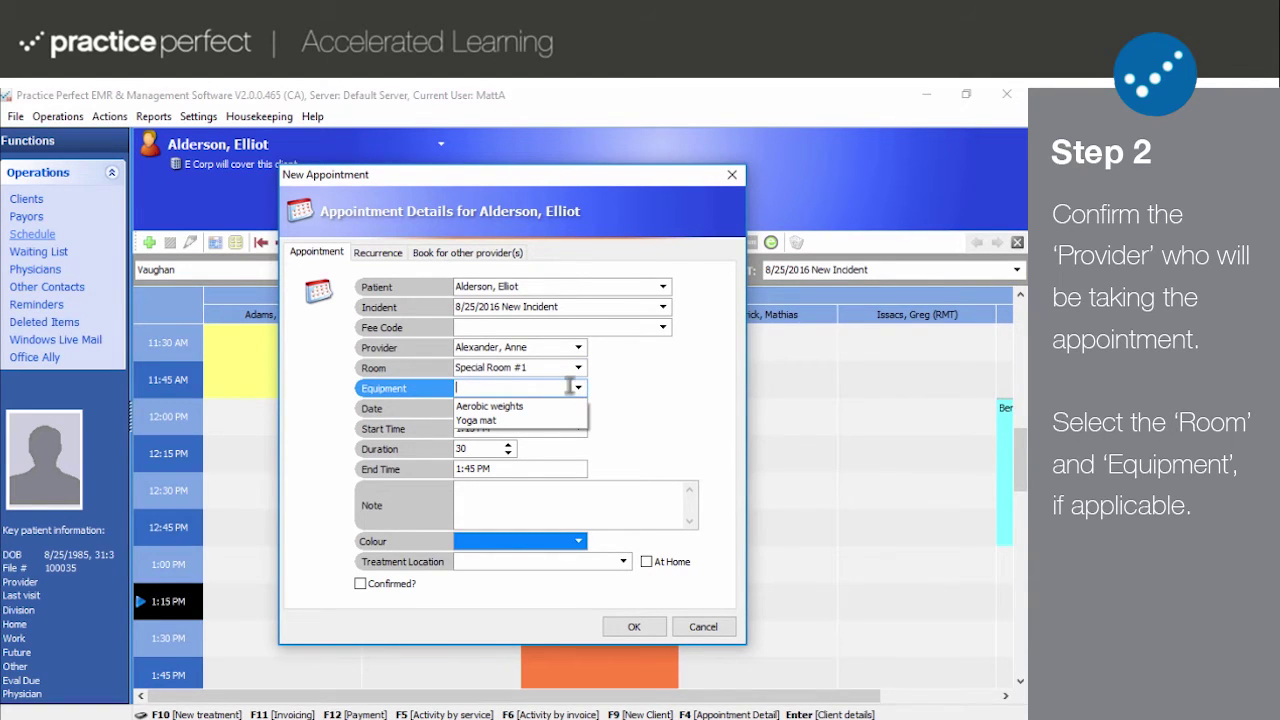
pyautogui.click(527, 406)
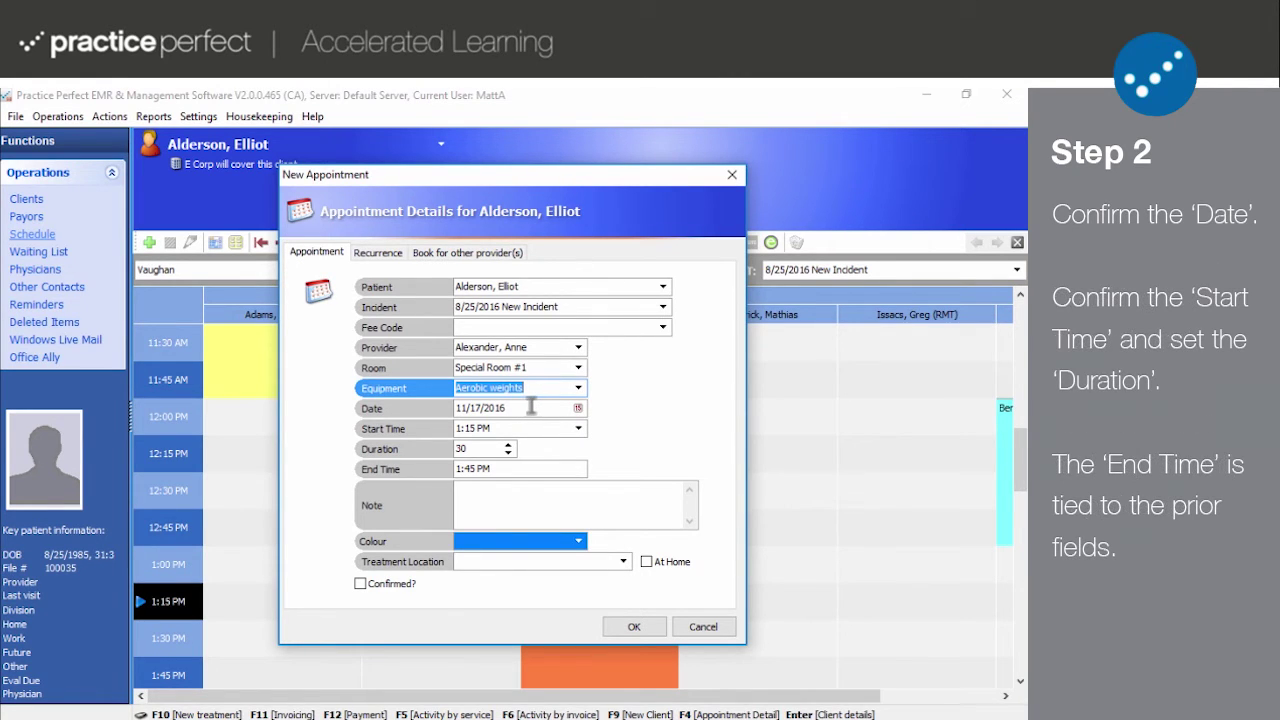
pyautogui.click(540, 404)
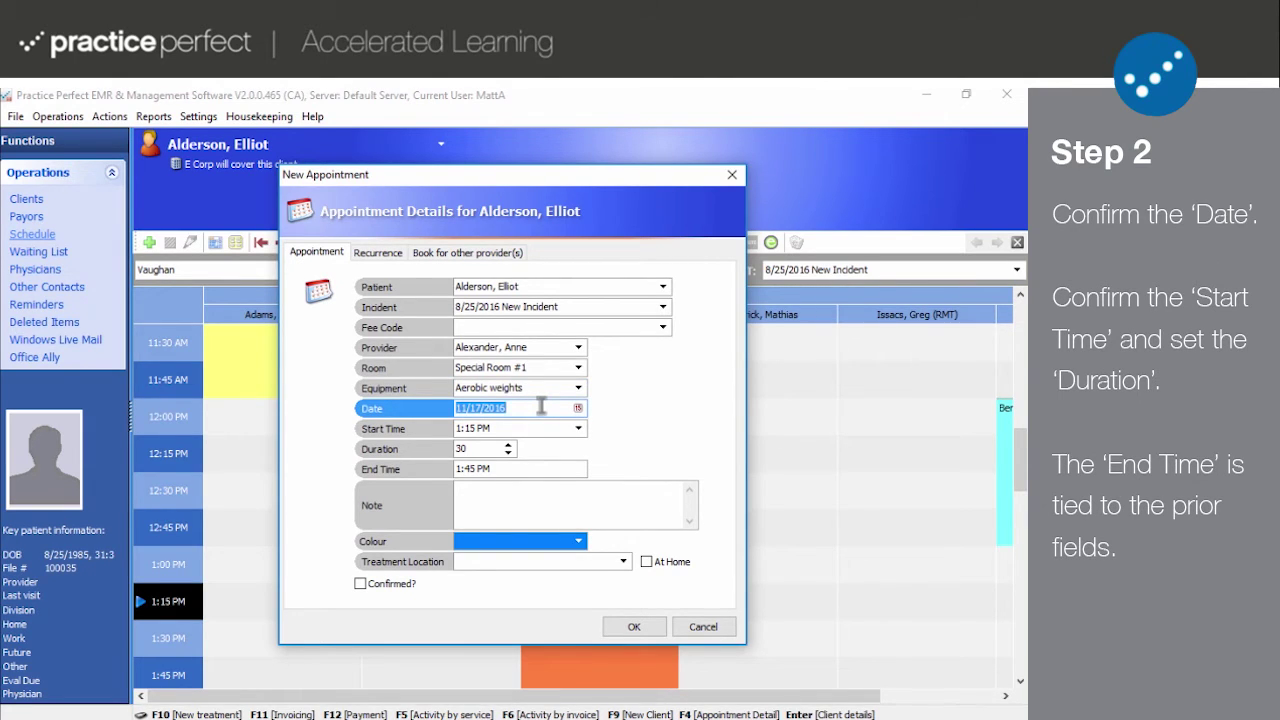
pyautogui.click(517, 428)
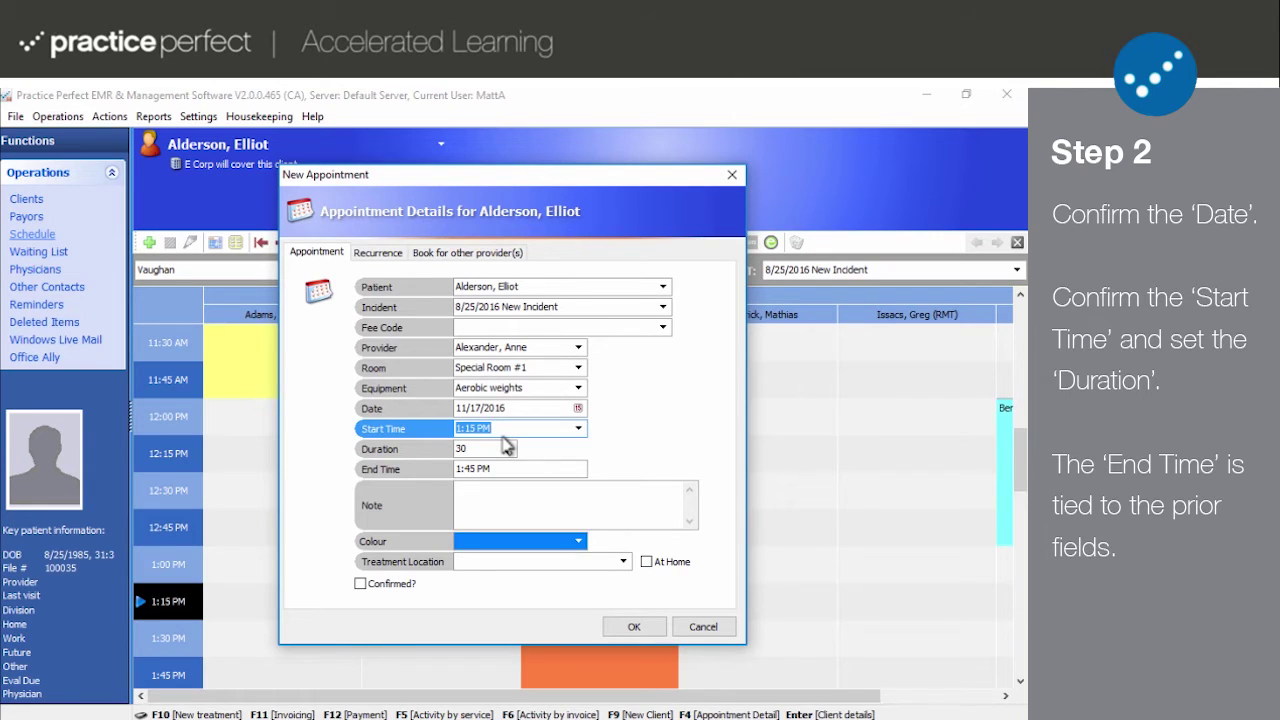
# Set the duration to 60 minutes and add a note that the patient is very eager to see us again
pyautogui.click(508, 446)
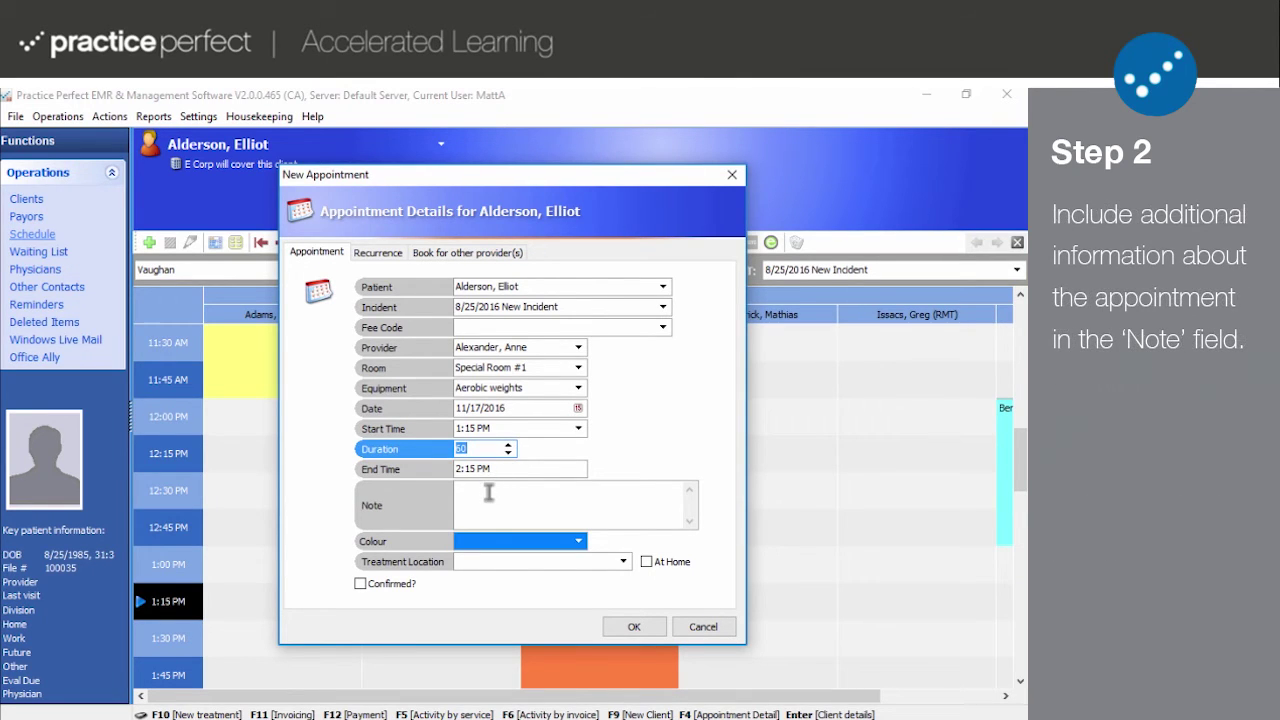
pyautogui.click(484, 493)
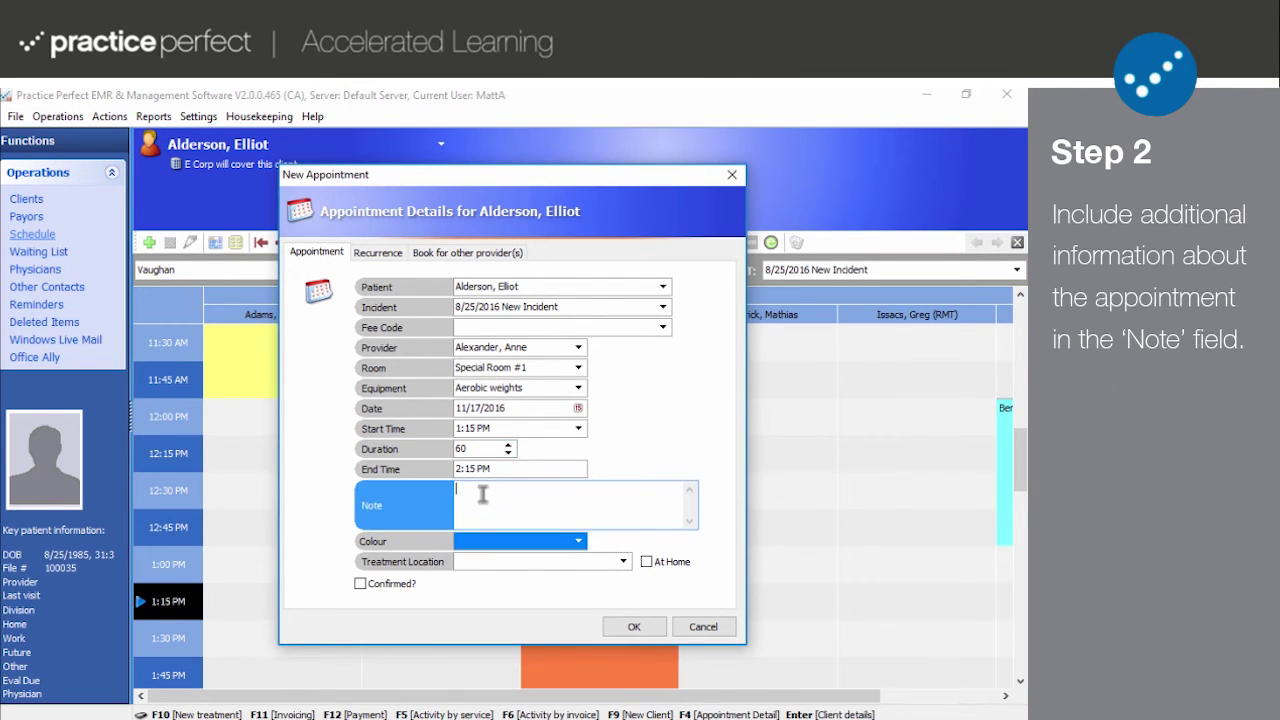
pyautogui.write('Elliot is very eager to see us again.')
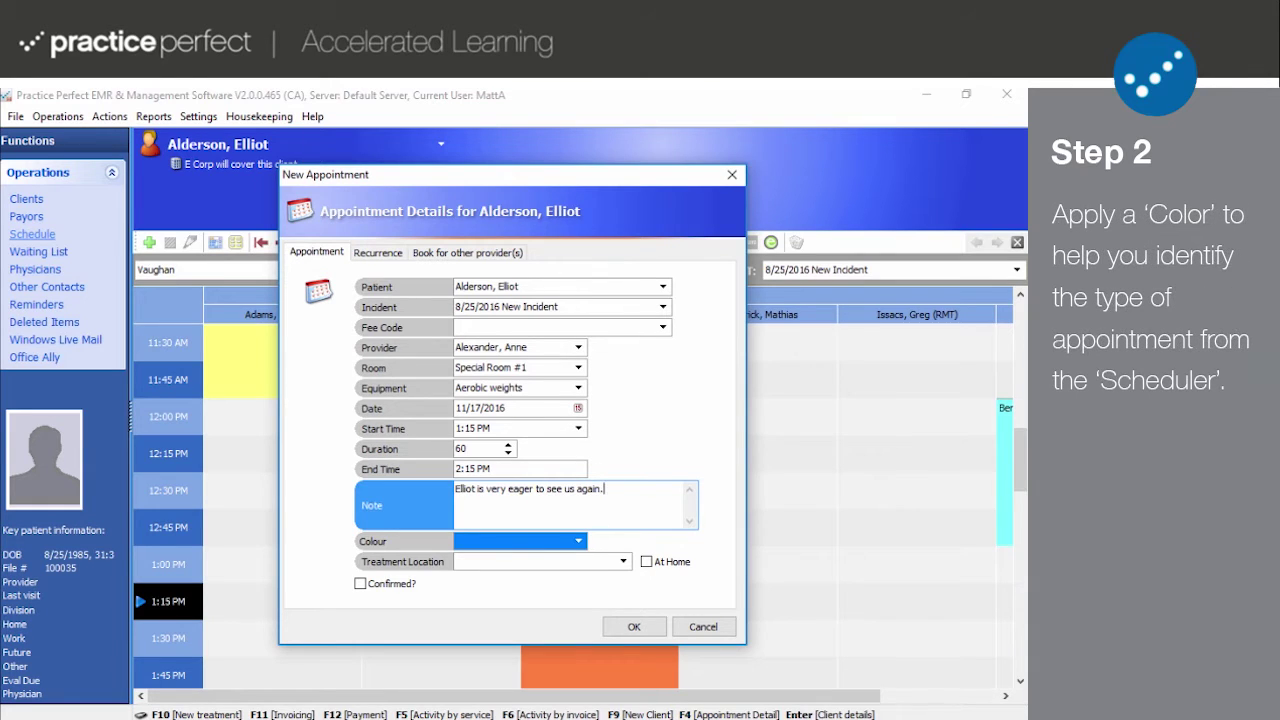
pyautogui.click(578, 543)
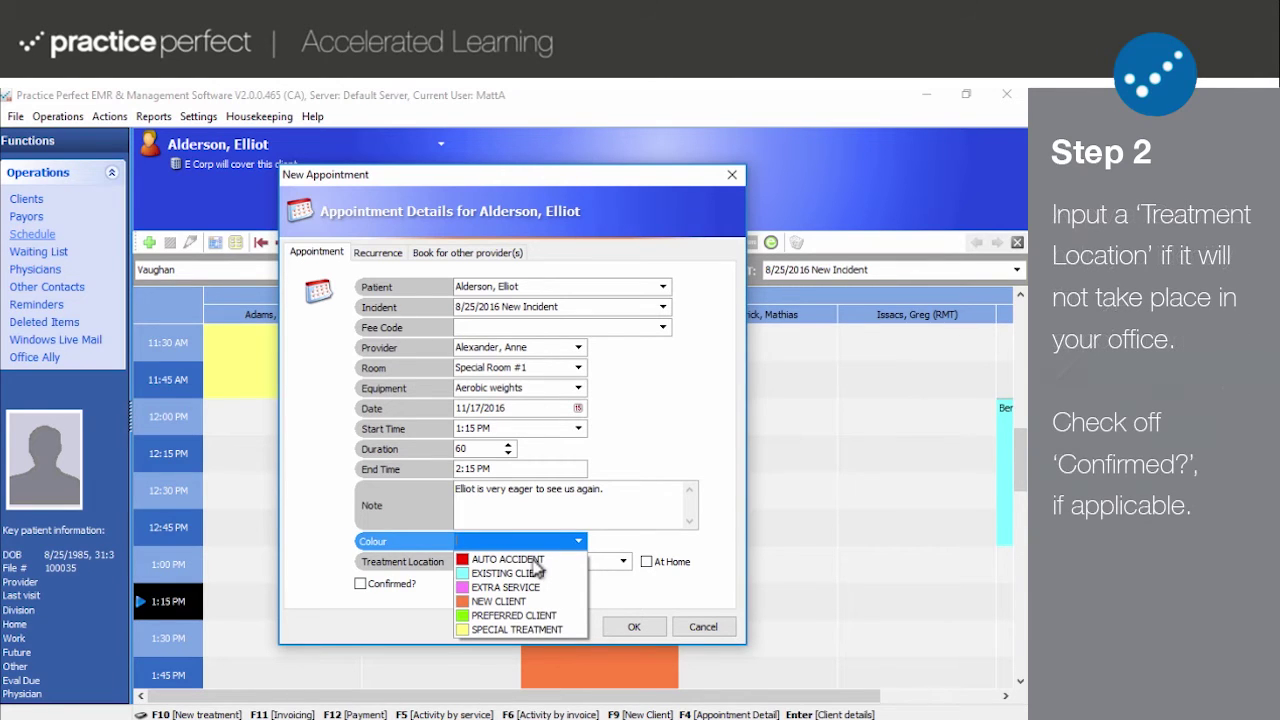
# Tag the appointment AUTO ACCIDENT in red, leaving the treatment location unset
pyautogui.click(535, 560)
pyautogui.click(535, 560)
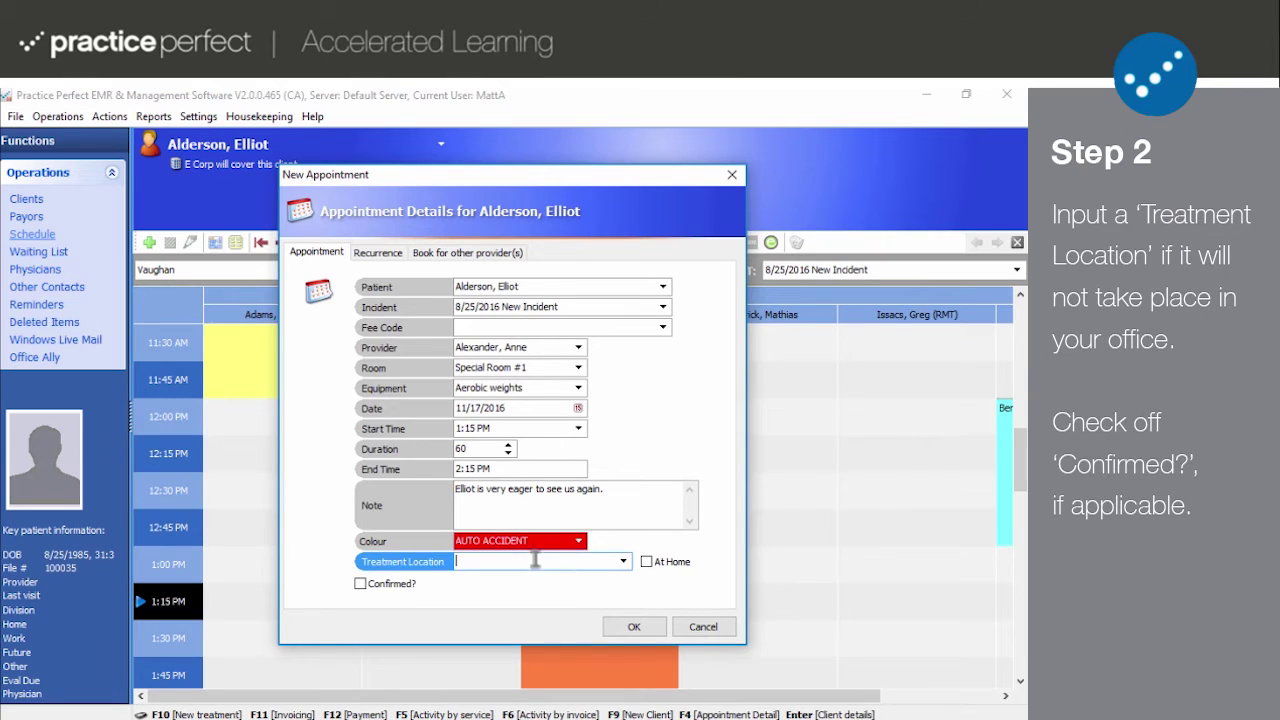
pyautogui.click(622, 562)
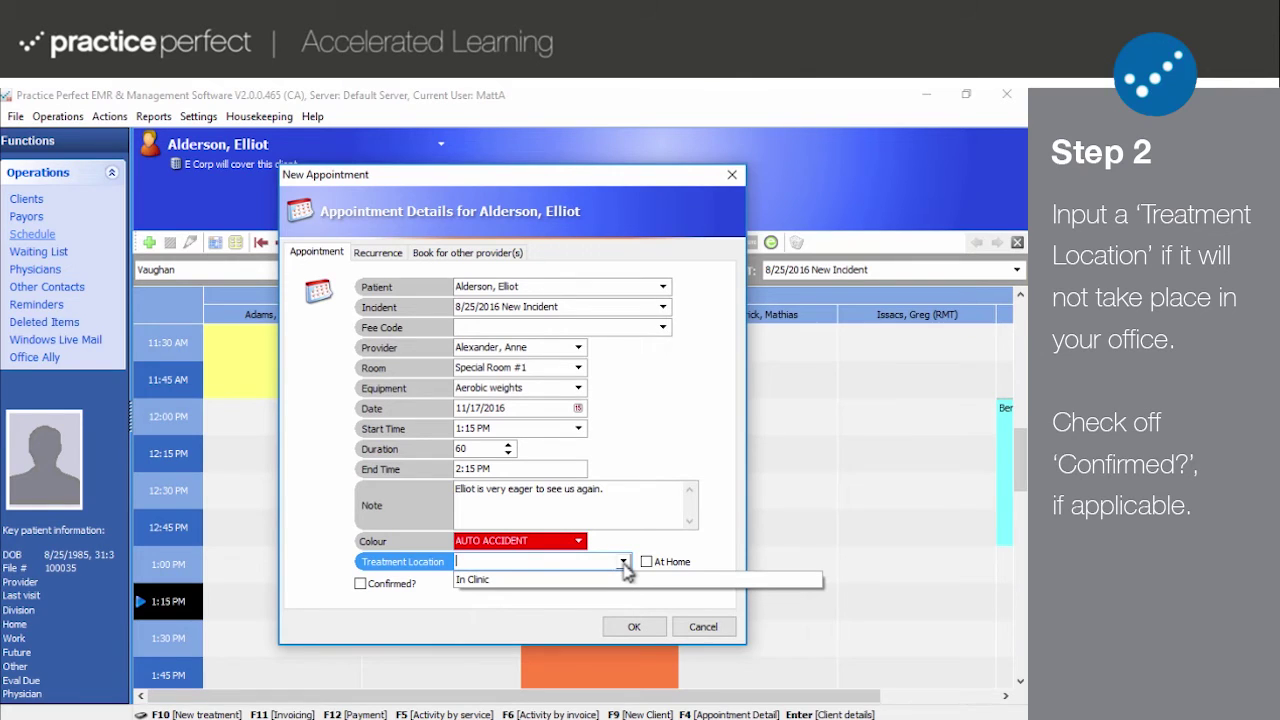
pyautogui.click(623, 563)
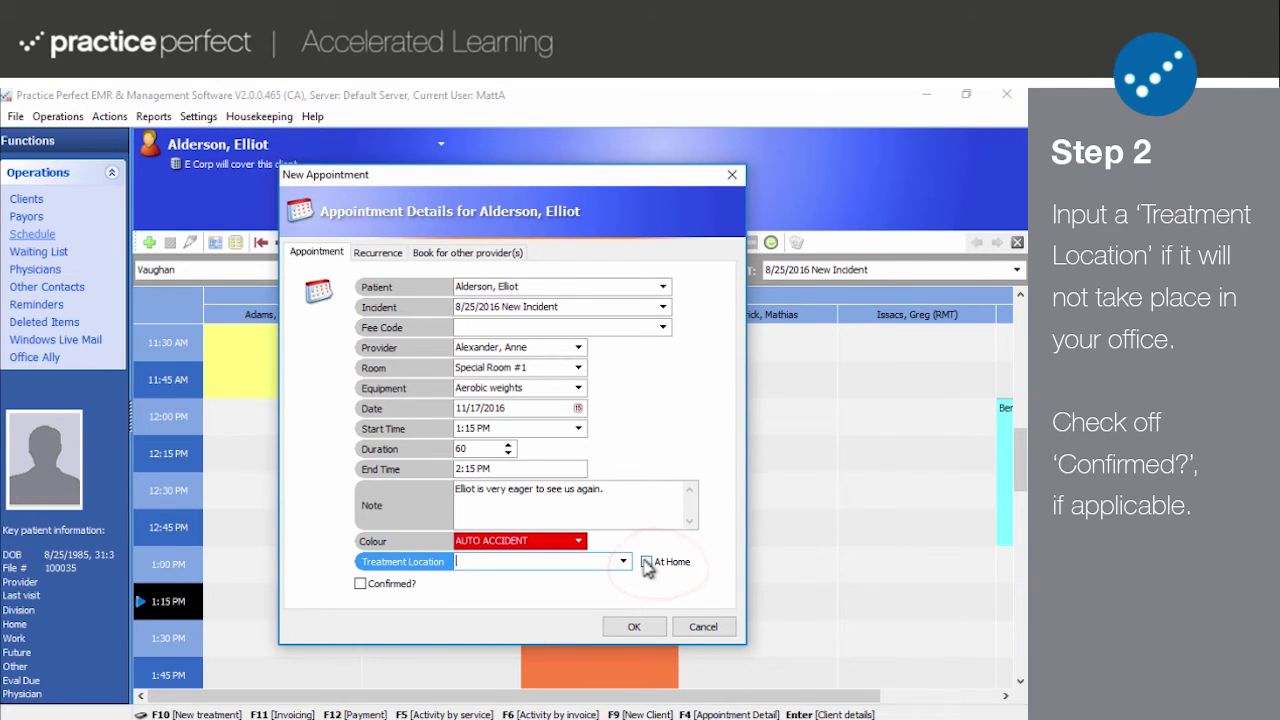
# Mark the appointment Confirmed and not at home, and save it to the schedule
pyautogui.click(646, 562)
pyautogui.click(646, 562)
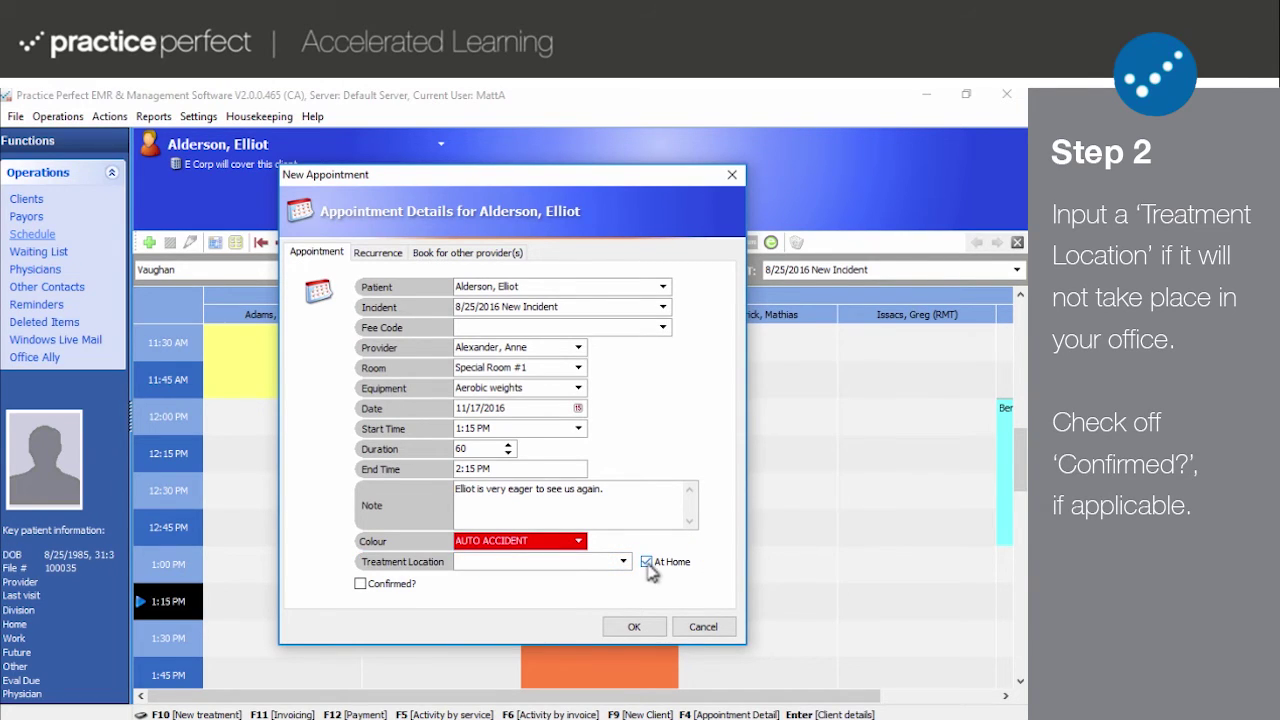
pyautogui.click(360, 584)
pyautogui.click(630, 627)
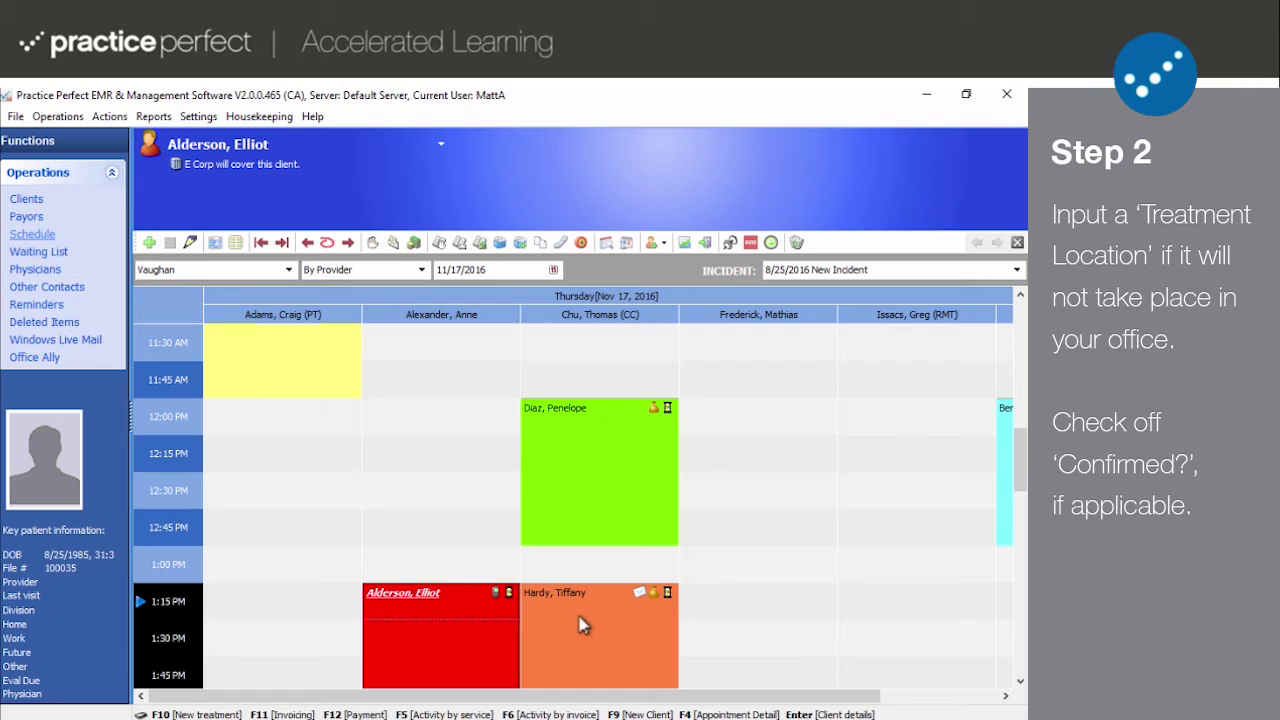
pyautogui.scroll(-1, 478, 647)
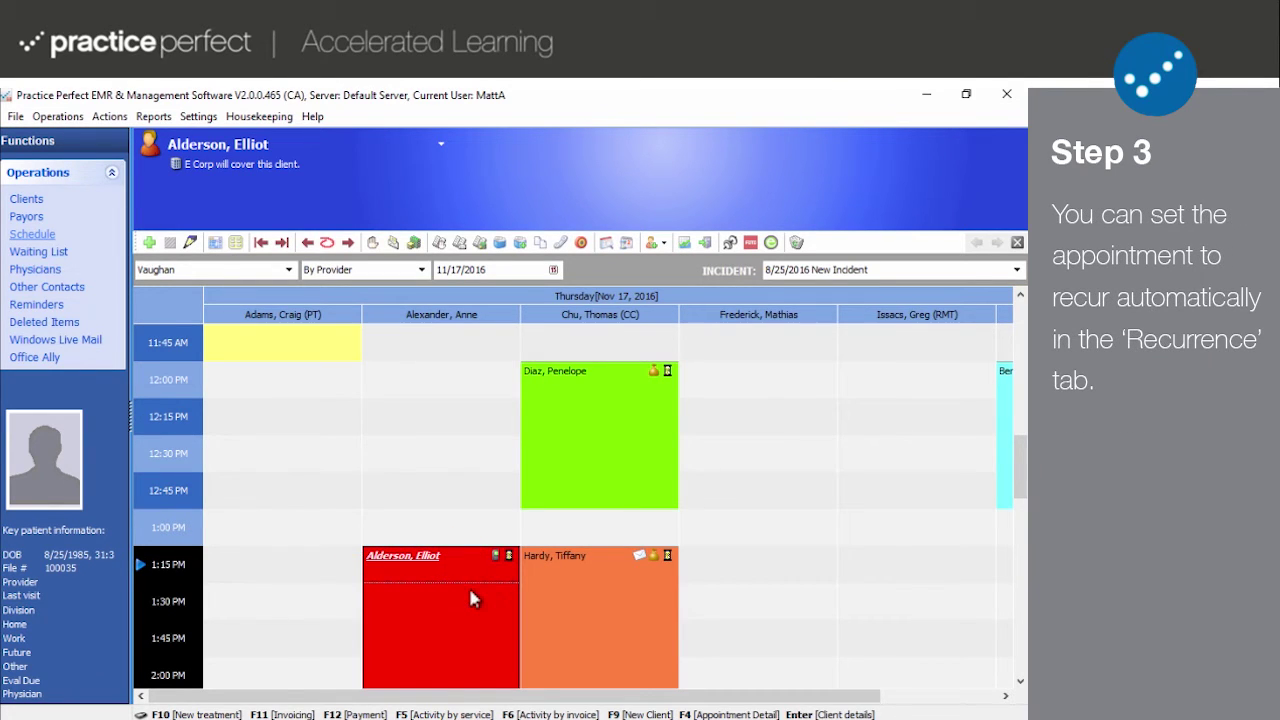
# Start a new 12:15 PM appointment and try a weekly recurrence on Fridays
pyautogui.doubleClick(468, 420)
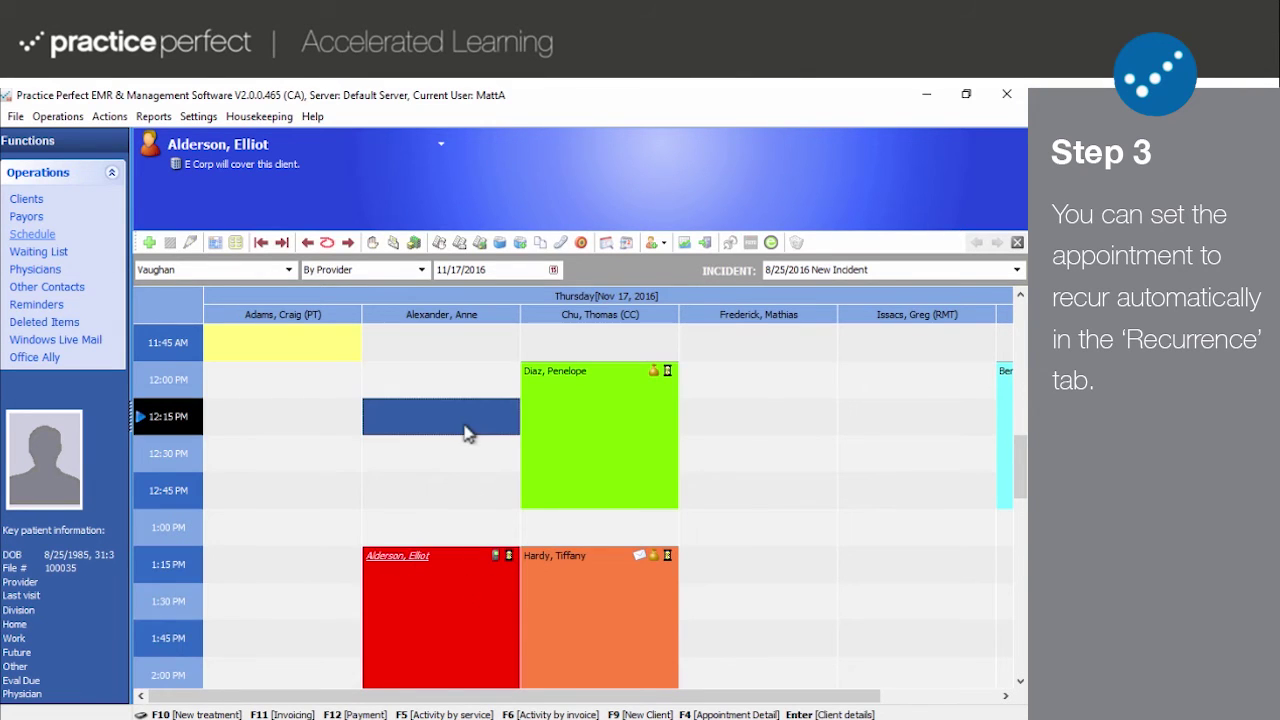
pyautogui.click(380, 254)
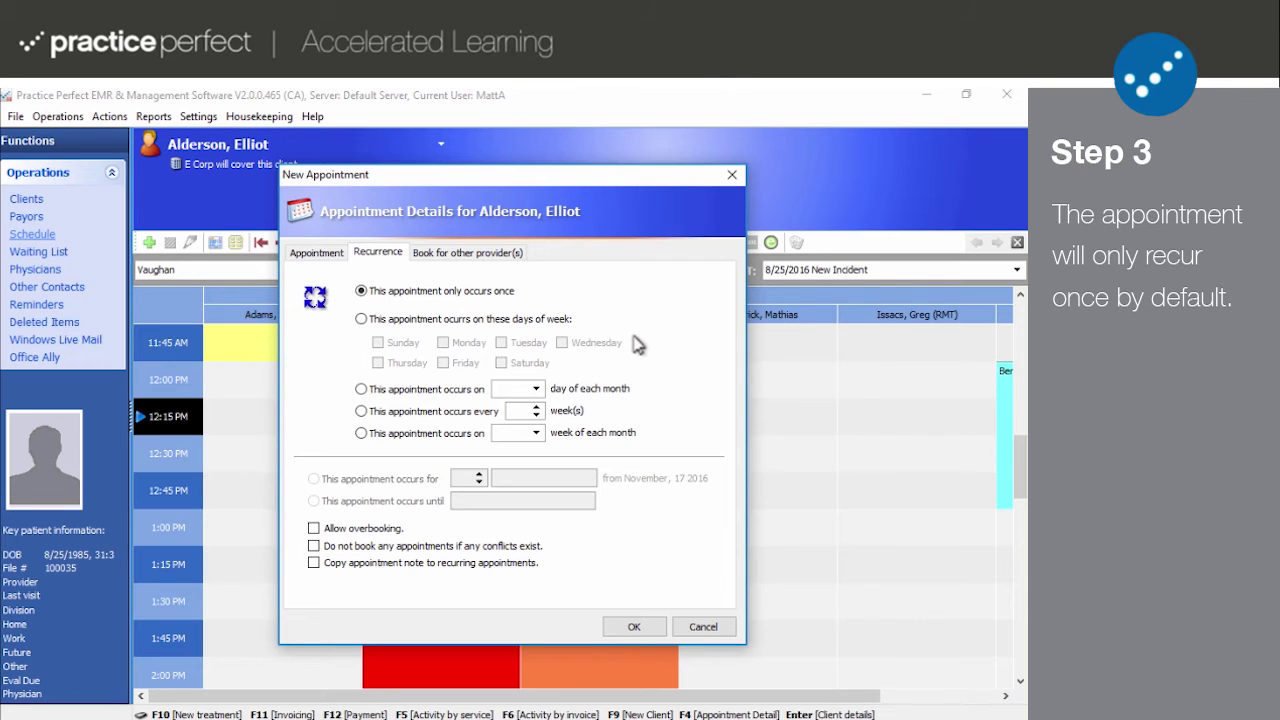
pyautogui.click(364, 320)
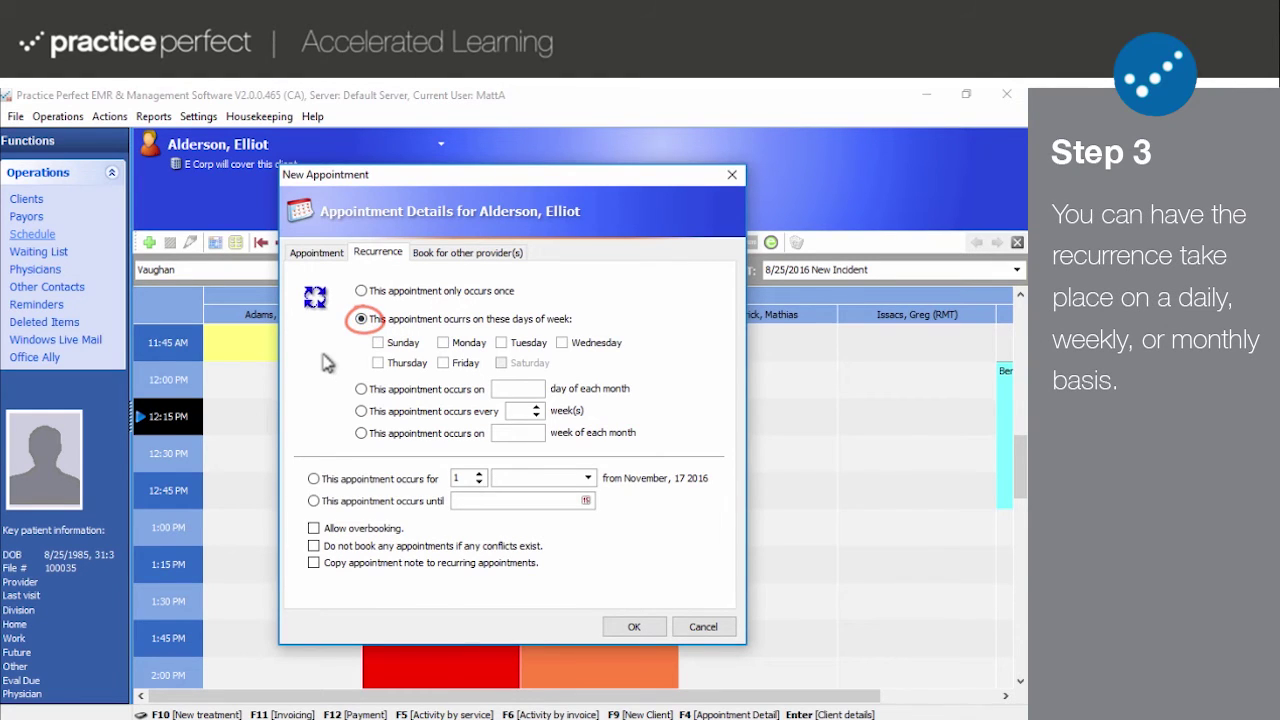
pyautogui.click(462, 370)
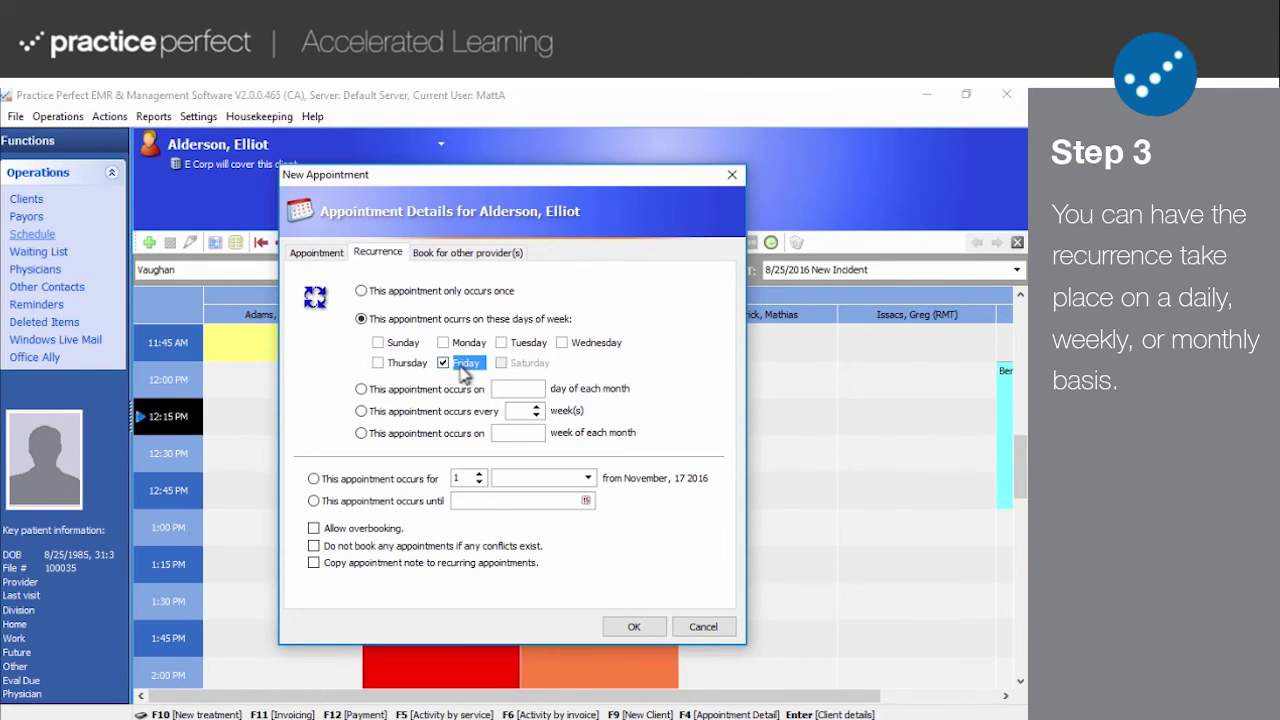
# Try a monthly recurrence on the 19th of each month
pyautogui.click(360, 390)
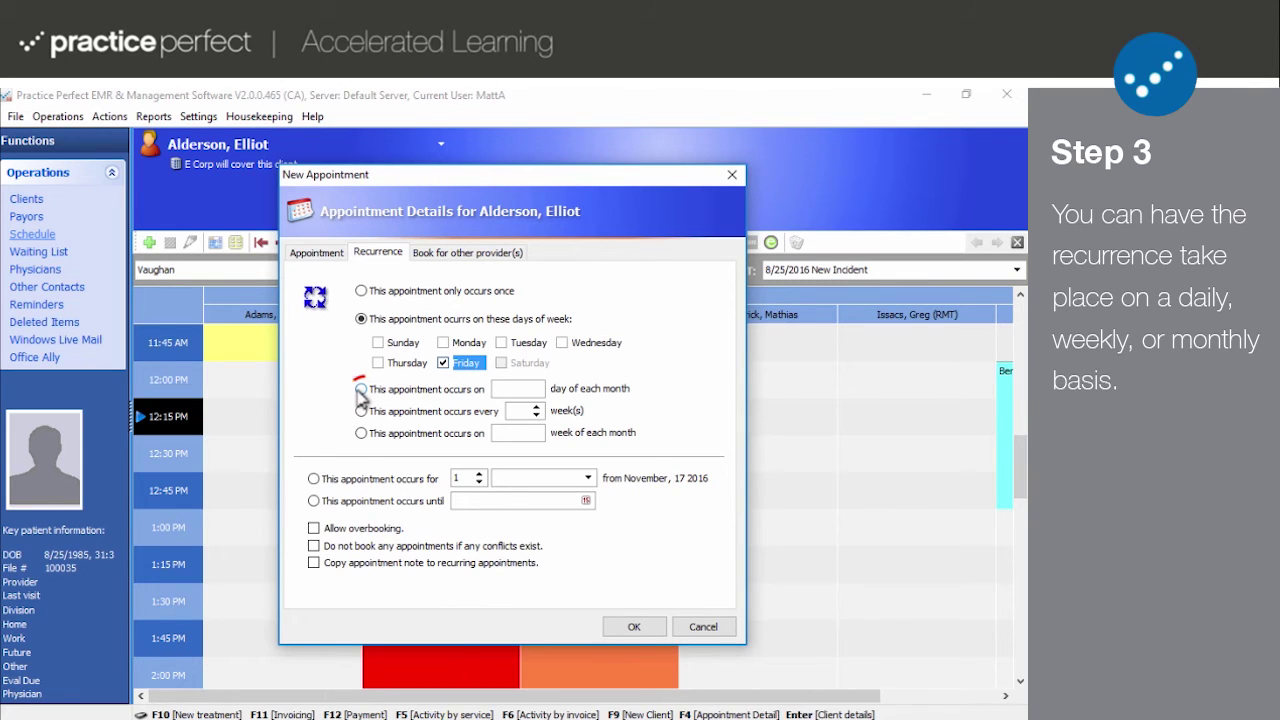
pyautogui.click(537, 389)
pyautogui.moveTo(538, 418); pyautogui.dragTo(540, 456)
pyautogui.click(510, 504)
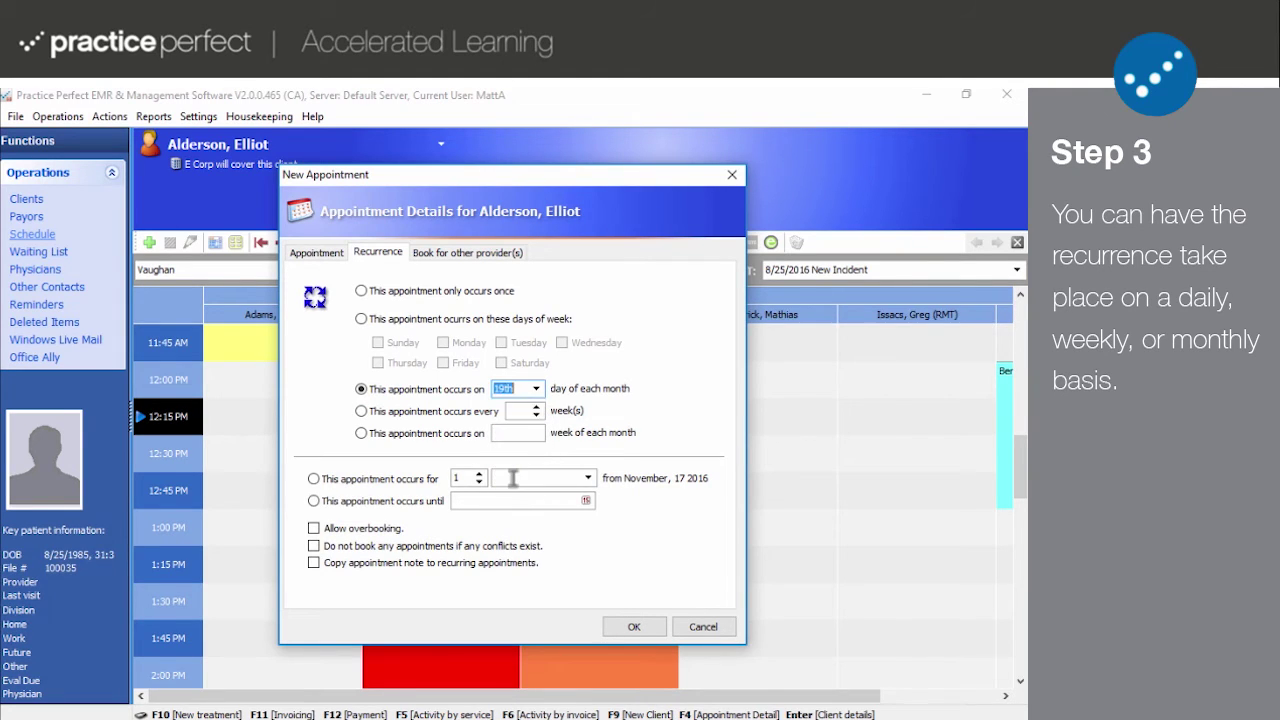
# Try repeating every 2 weeks, then settle on the 4th week of each month
pyautogui.click(361, 412)
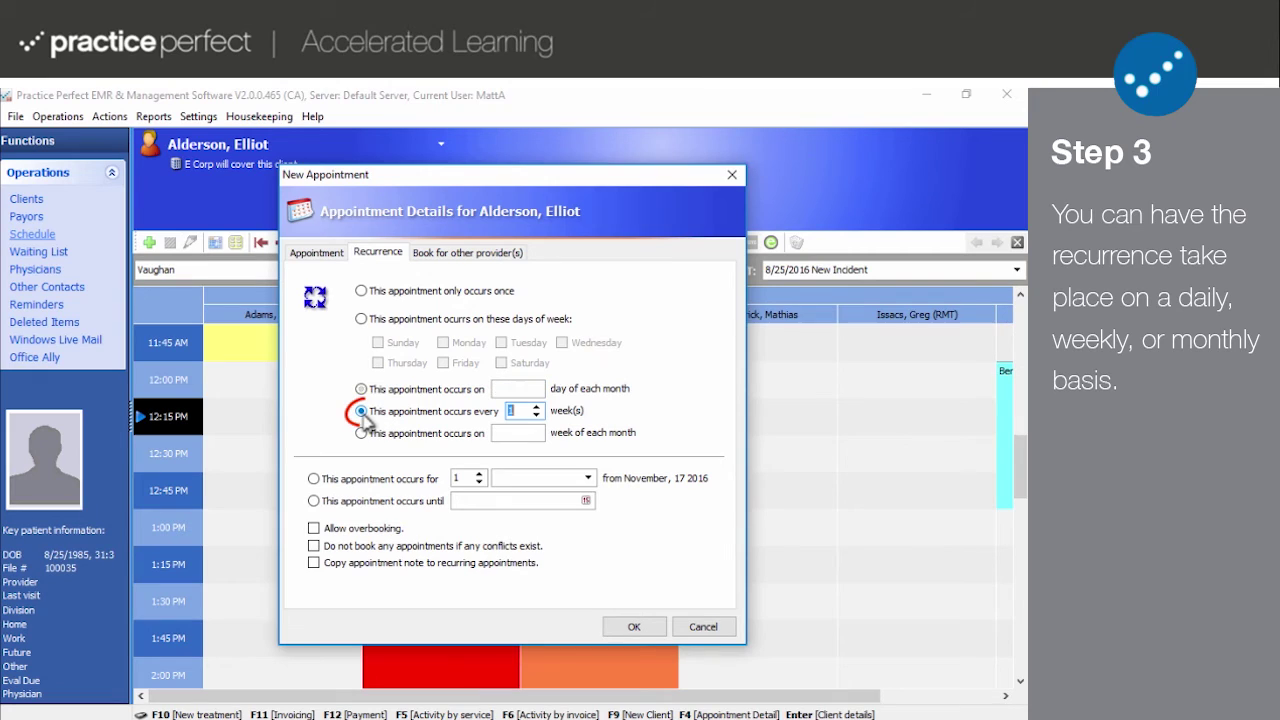
pyautogui.click(538, 409)
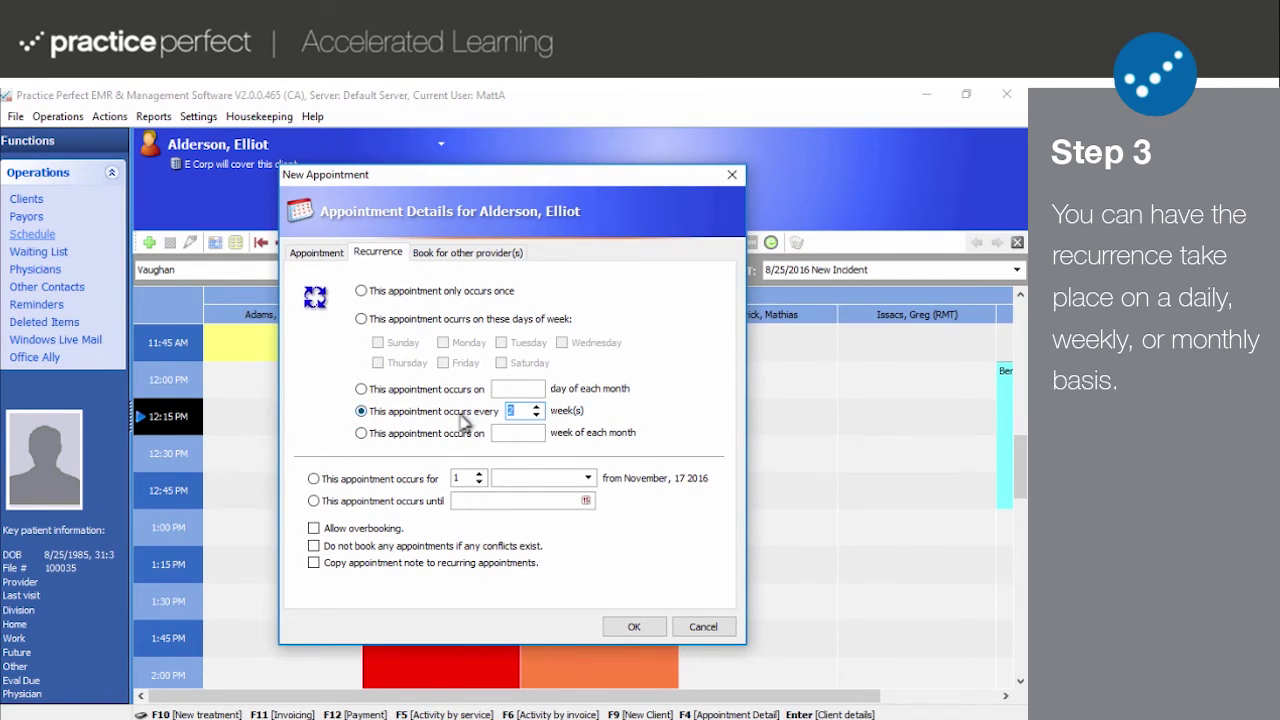
pyautogui.click(362, 434)
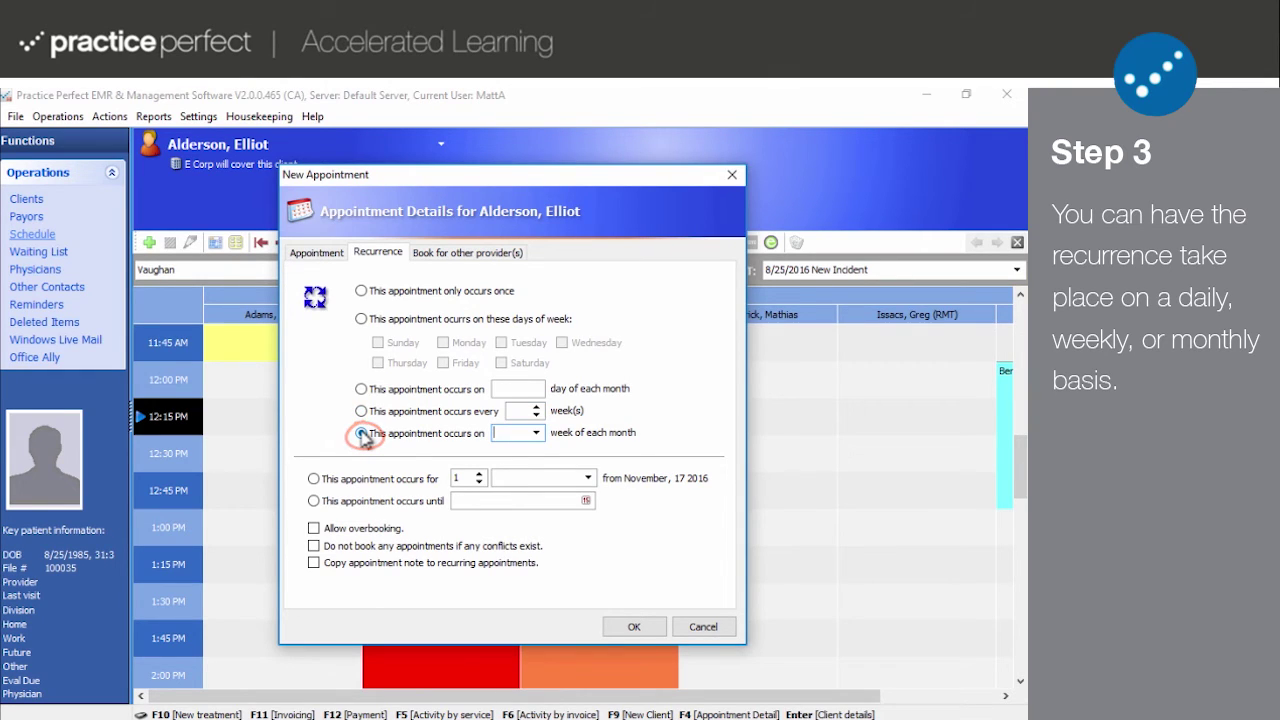
pyautogui.write('4th')
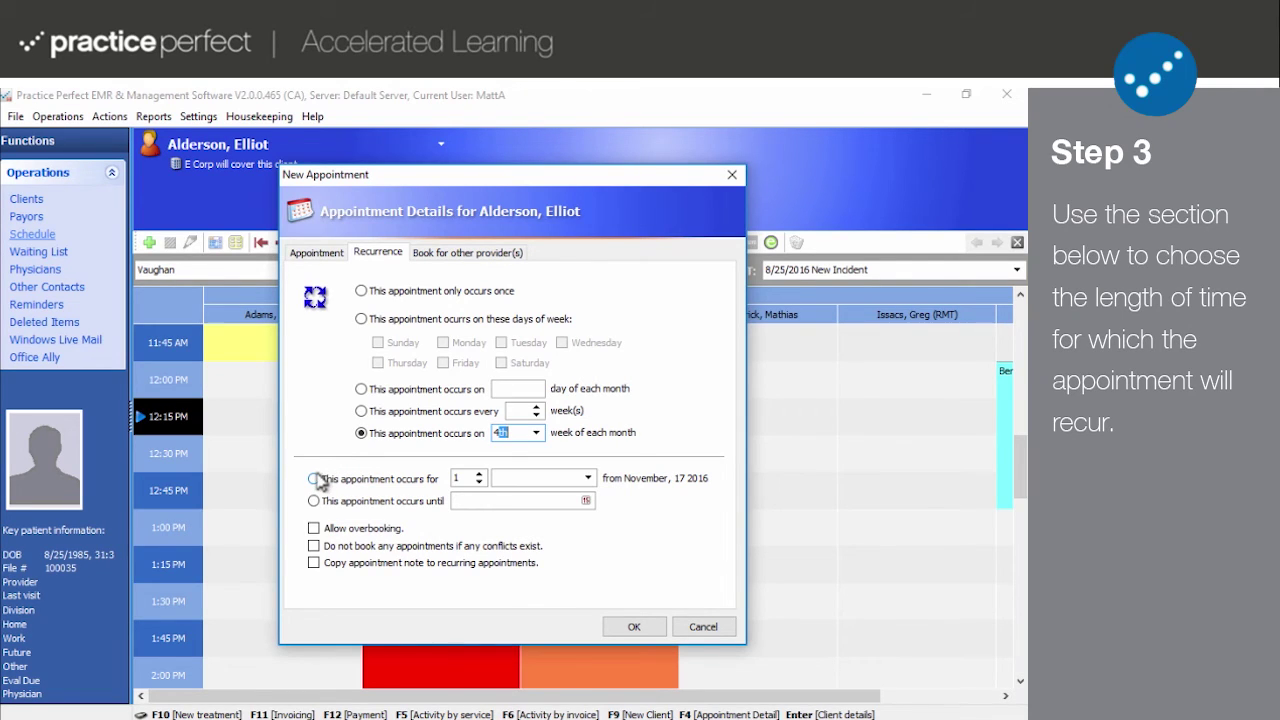
# Make the recurrence end on the specific date January 6, 2017
pyautogui.click(315, 479)
pyautogui.click(588, 478)
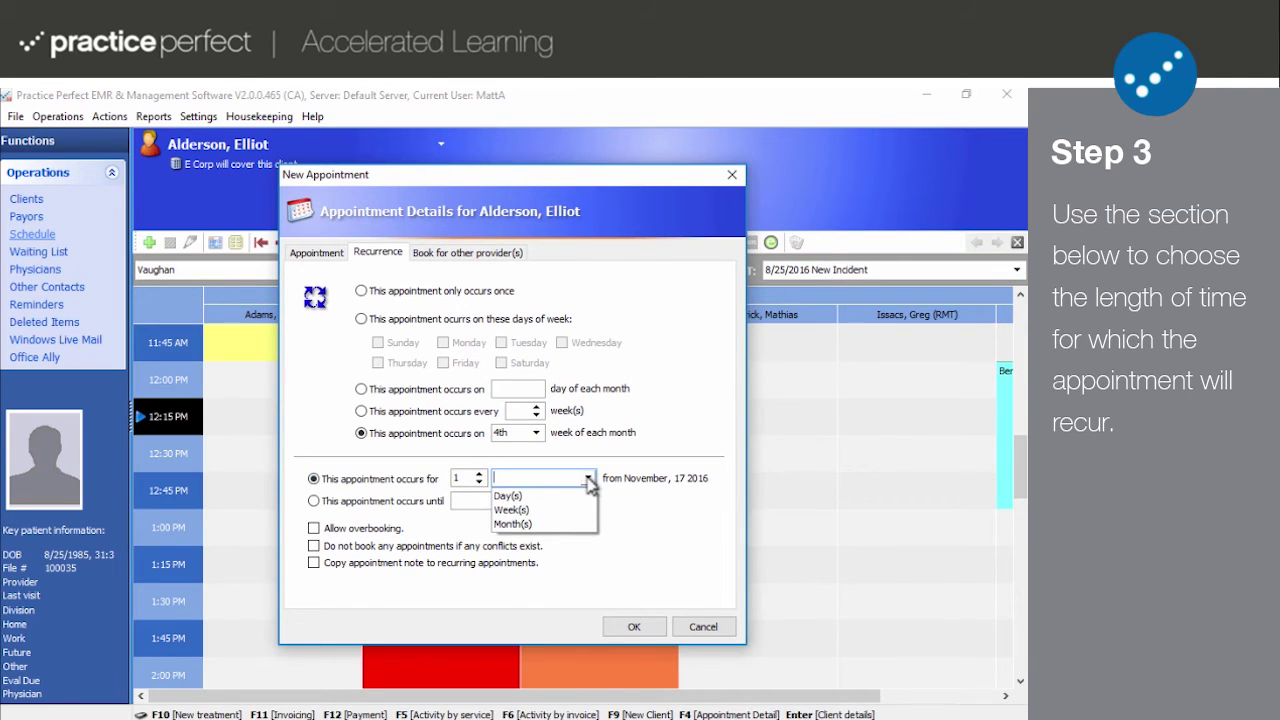
pyautogui.click(316, 501)
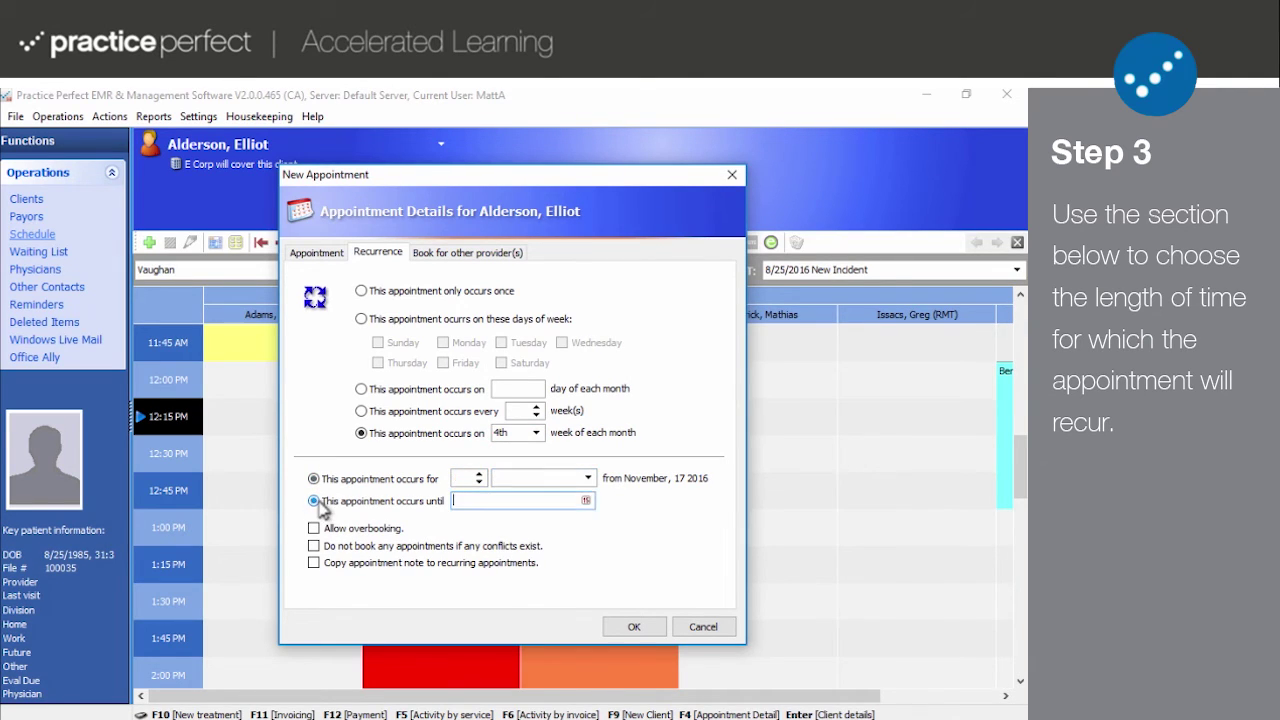
pyautogui.click(586, 501)
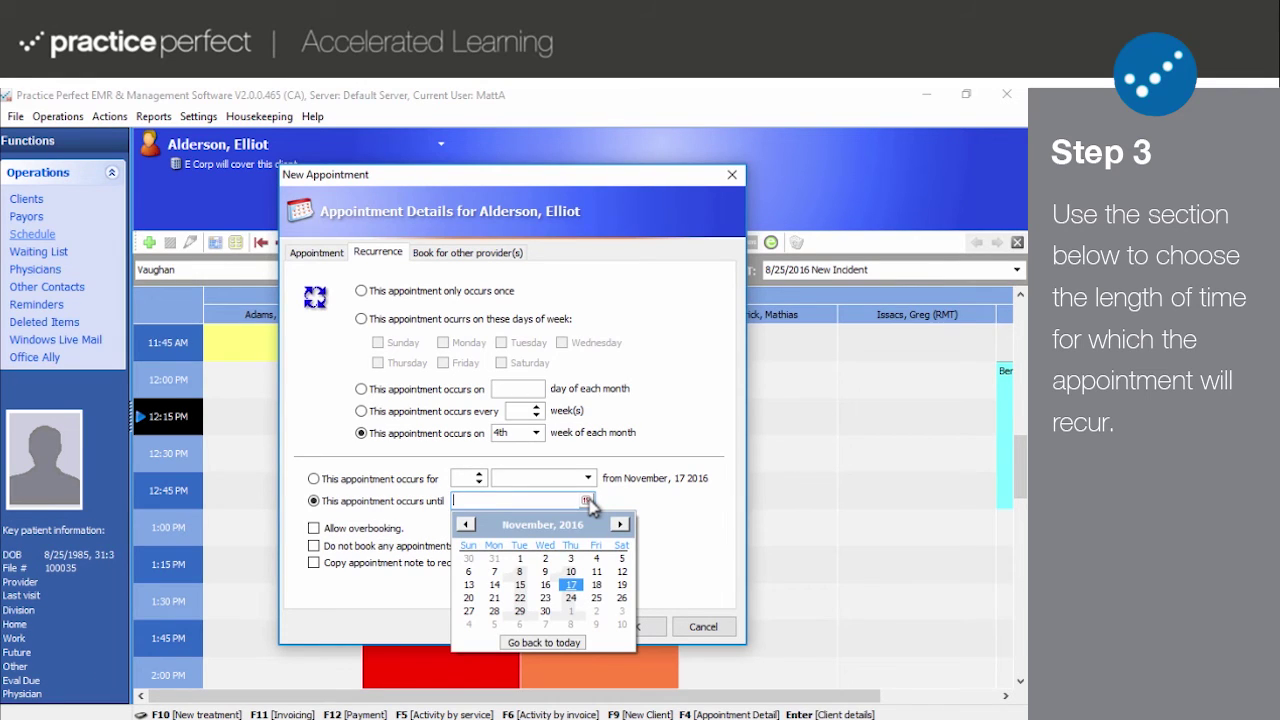
pyautogui.click(620, 524)
pyautogui.click(620, 524)
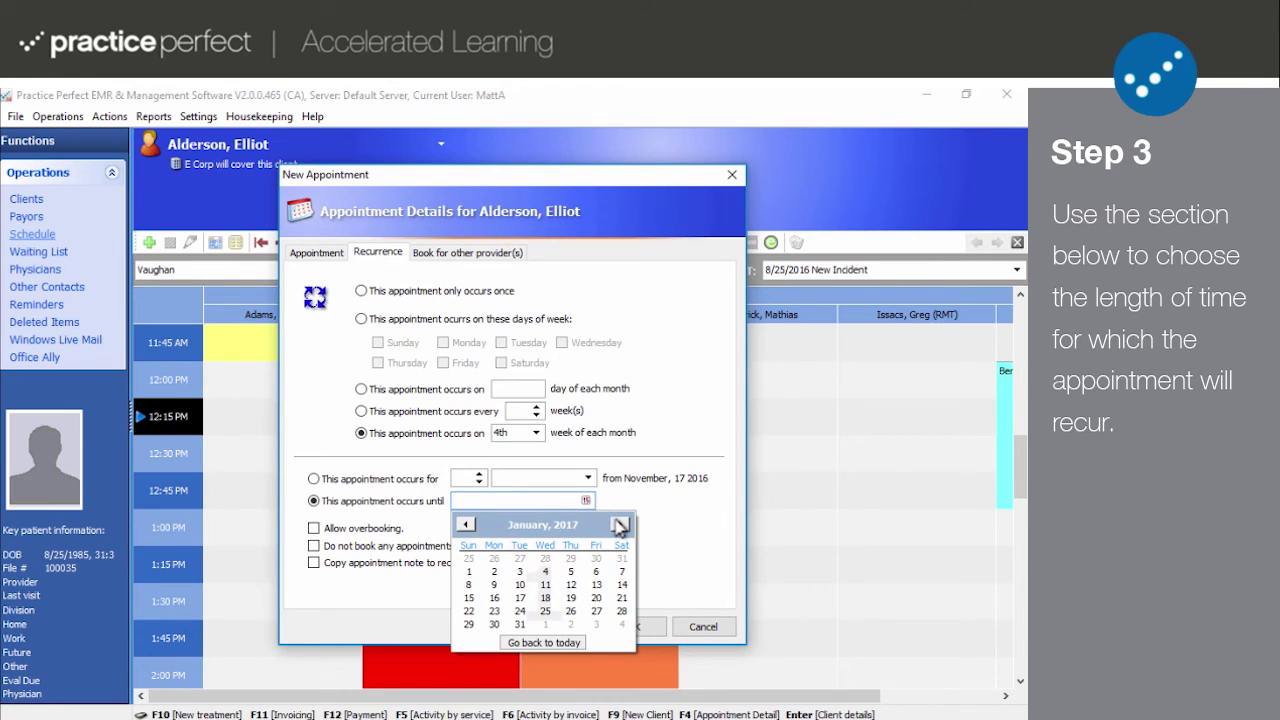
pyautogui.click(596, 573)
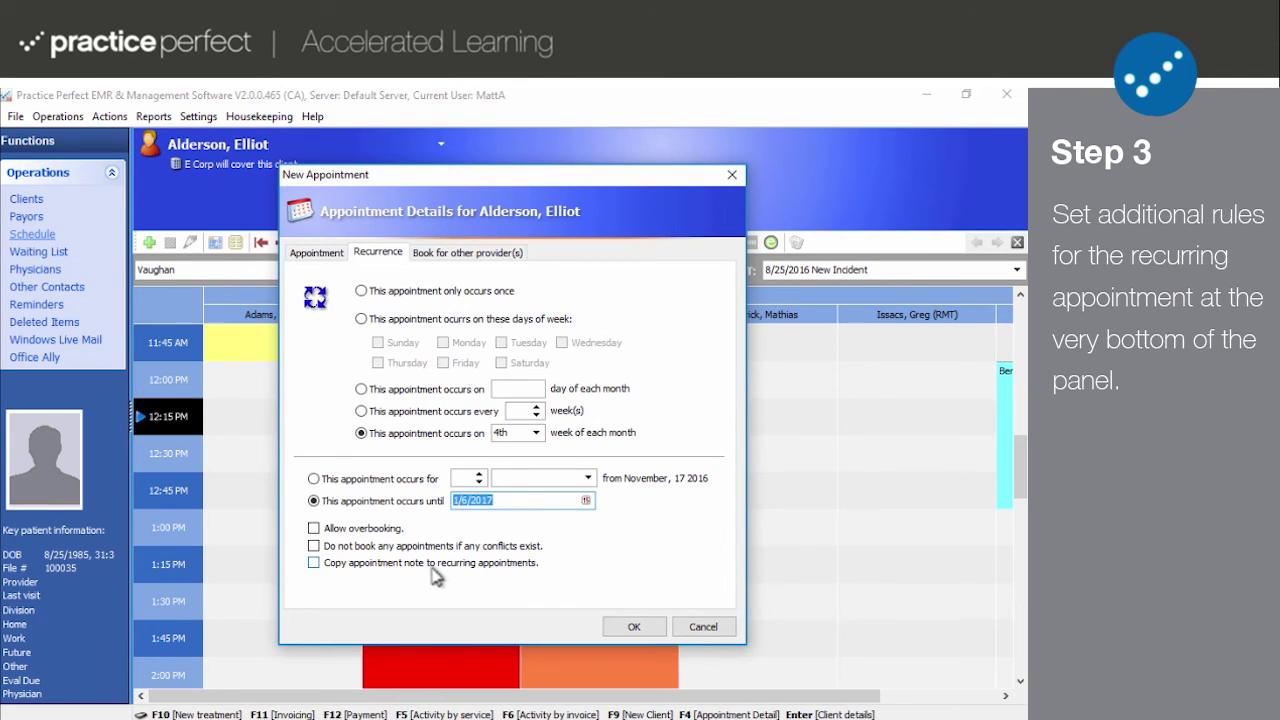
# Toggle Allow overbooking and Copy appointment note on and back off, leaving conflict-skipping off
pyautogui.click(313, 528)
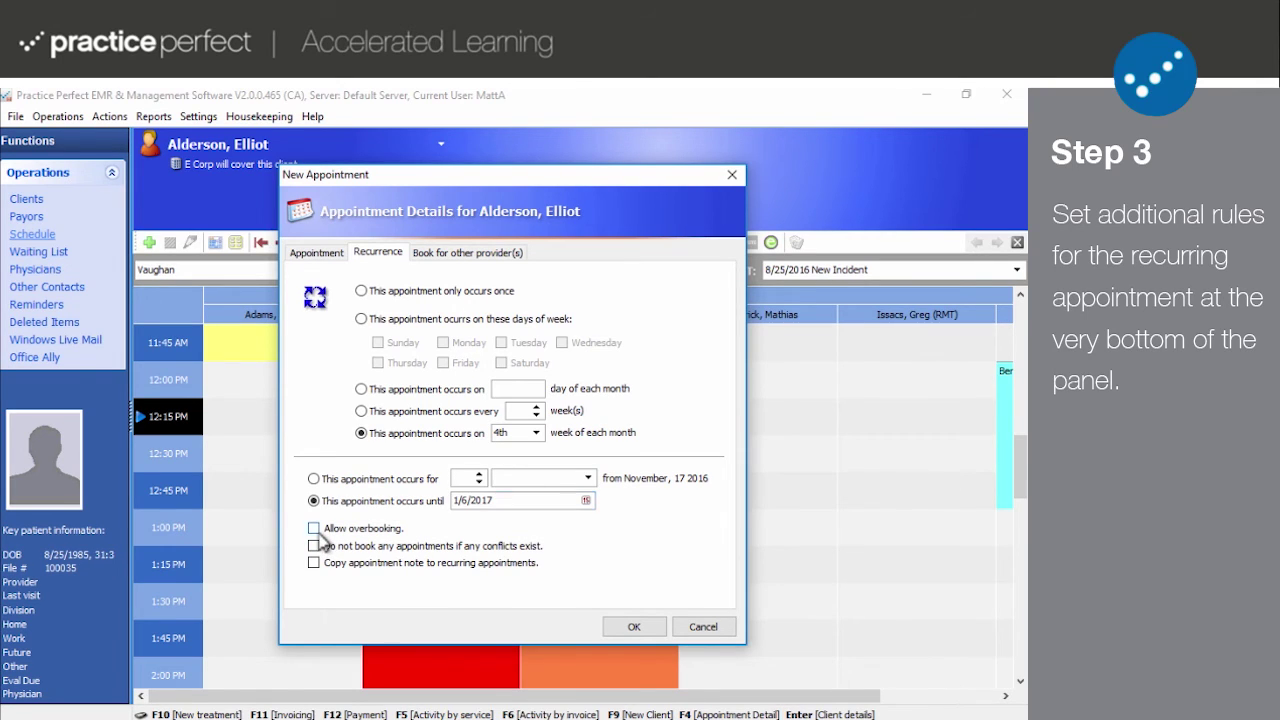
pyautogui.click(314, 528)
pyautogui.click(313, 546)
pyautogui.click(314, 563)
pyautogui.click(315, 563)
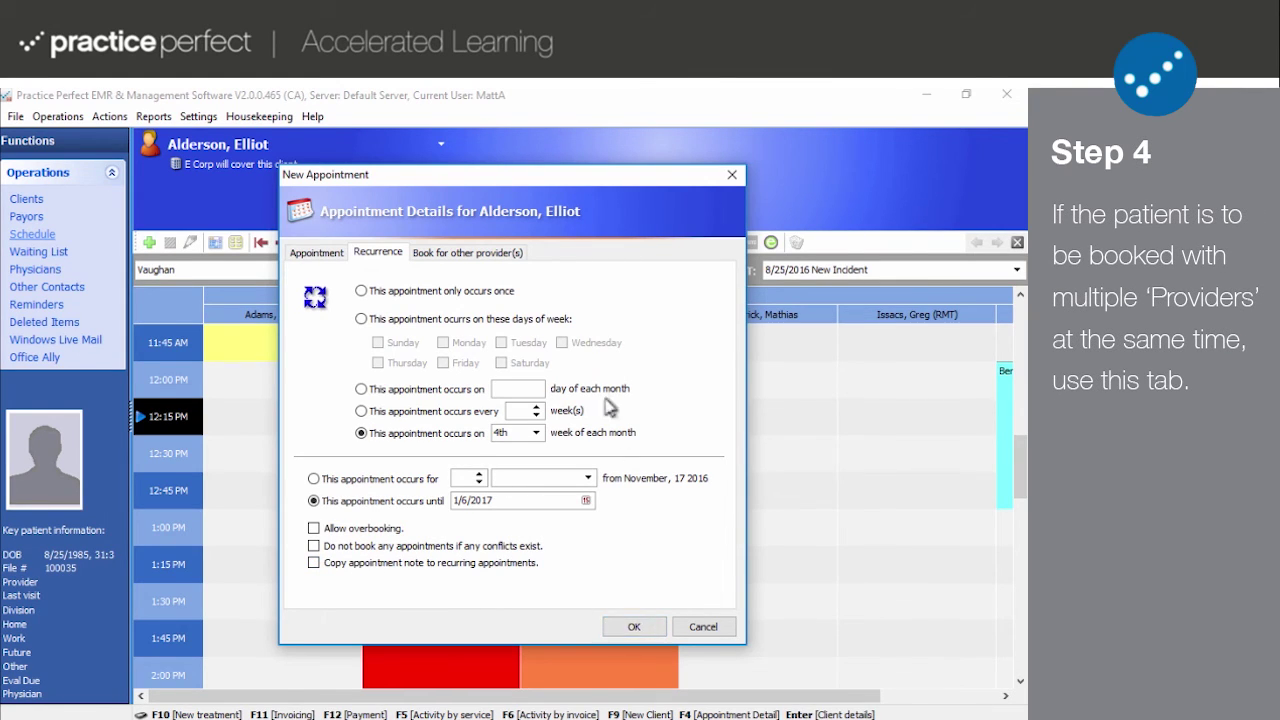
# Review the Book for other provider(s) tab, cancel the form, and select the red 1:15 PM appointment
pyautogui.click(497, 255)
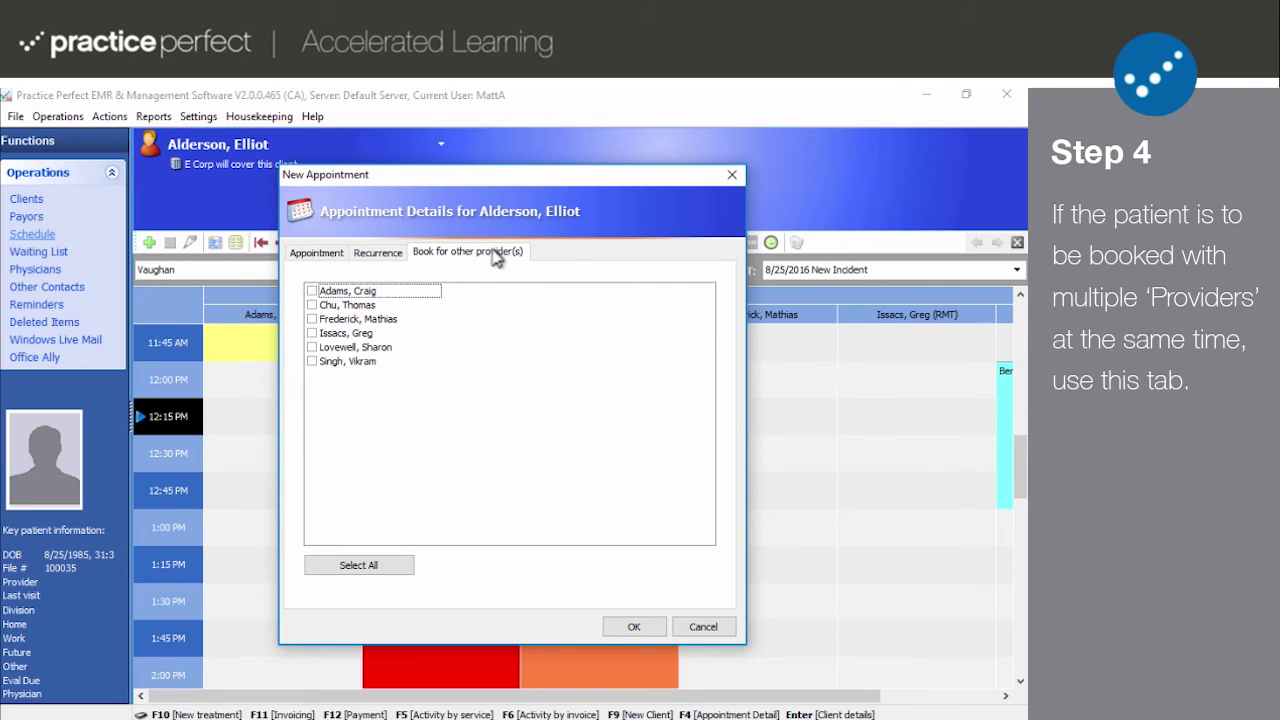
pyautogui.click(704, 628)
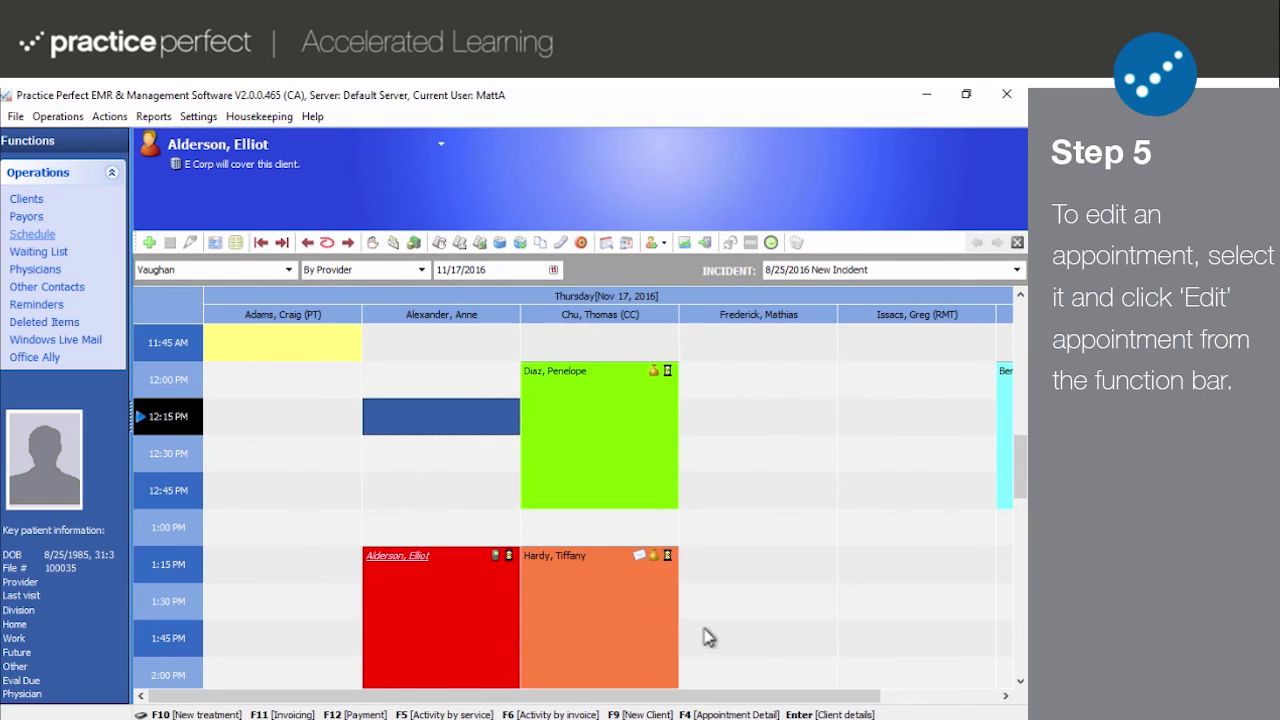
pyautogui.click(448, 566)
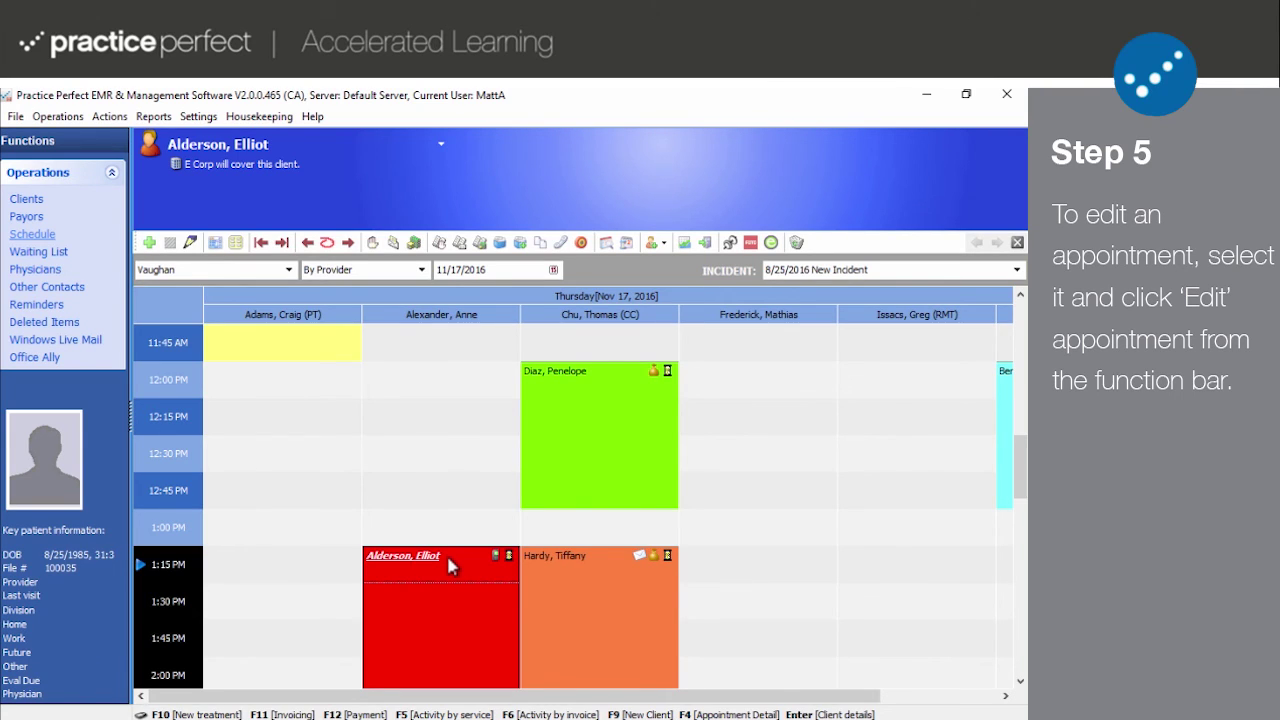
pyautogui.click(192, 245)
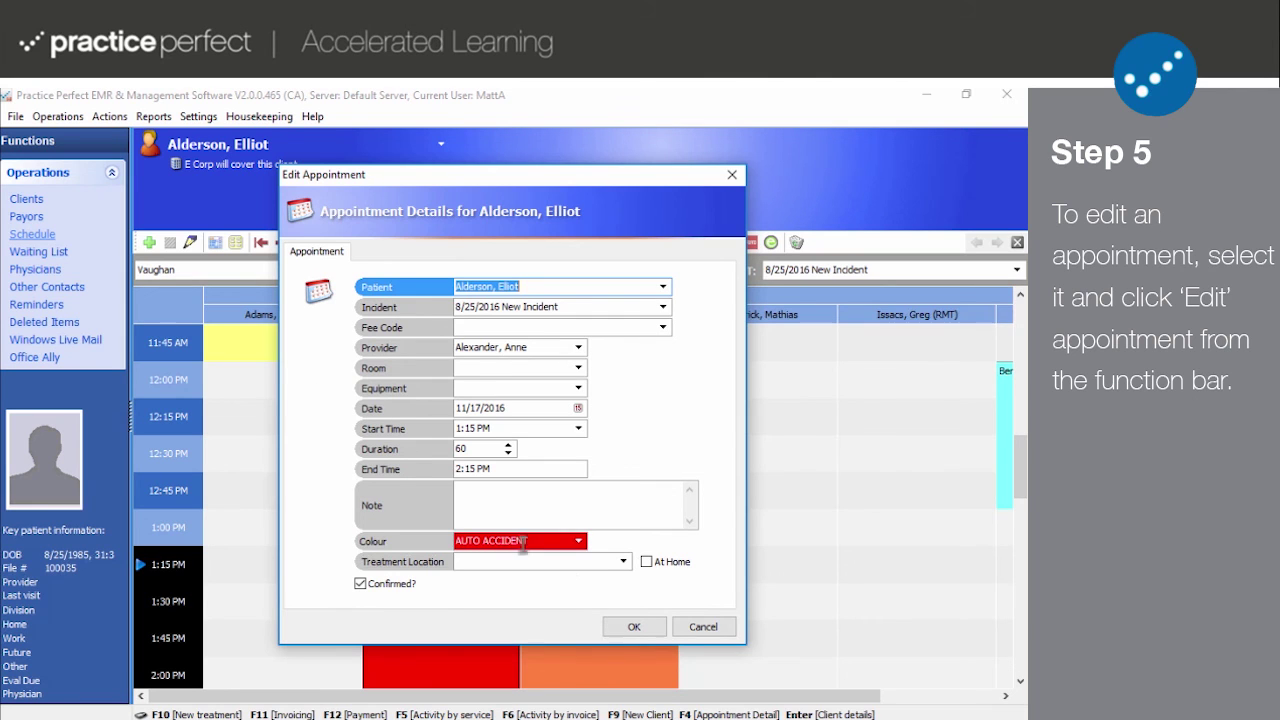
pyautogui.click(695, 627)
pyautogui.rightClick(476, 591)
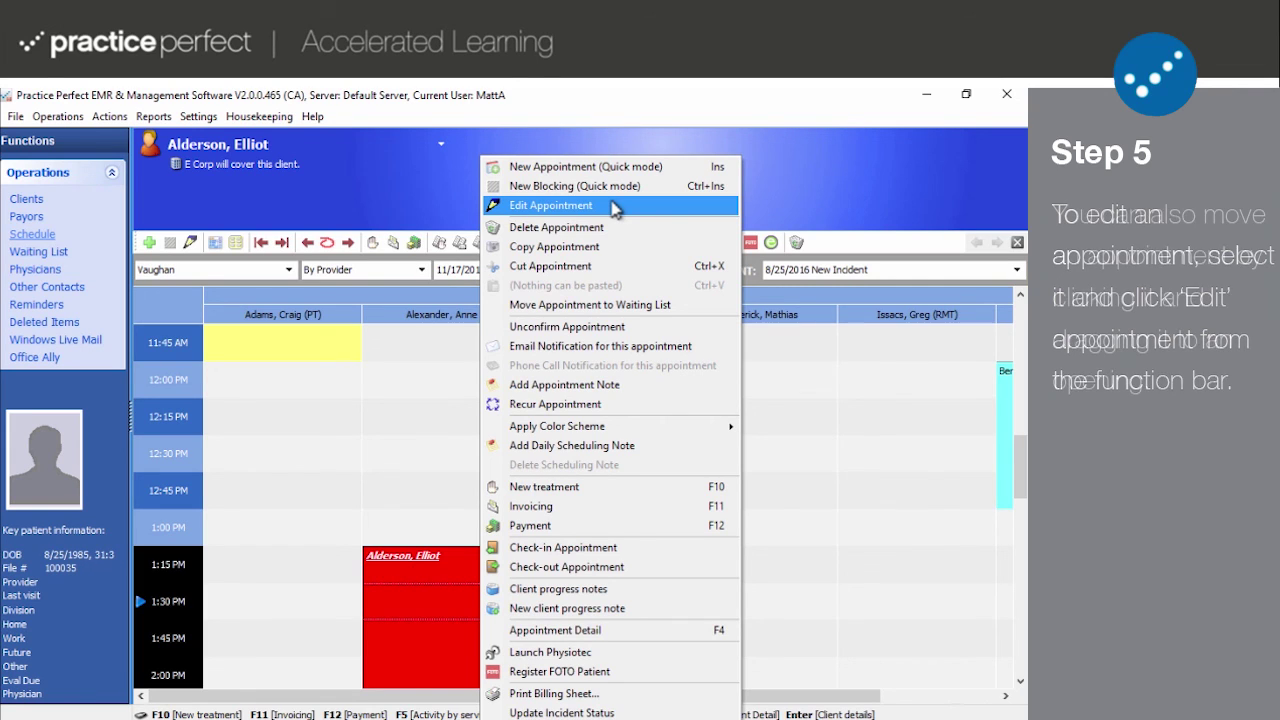
# Drag the red appointment from 1:15 PM up to 12:15 PM in the original provider's column
pyautogui.click(405, 536)
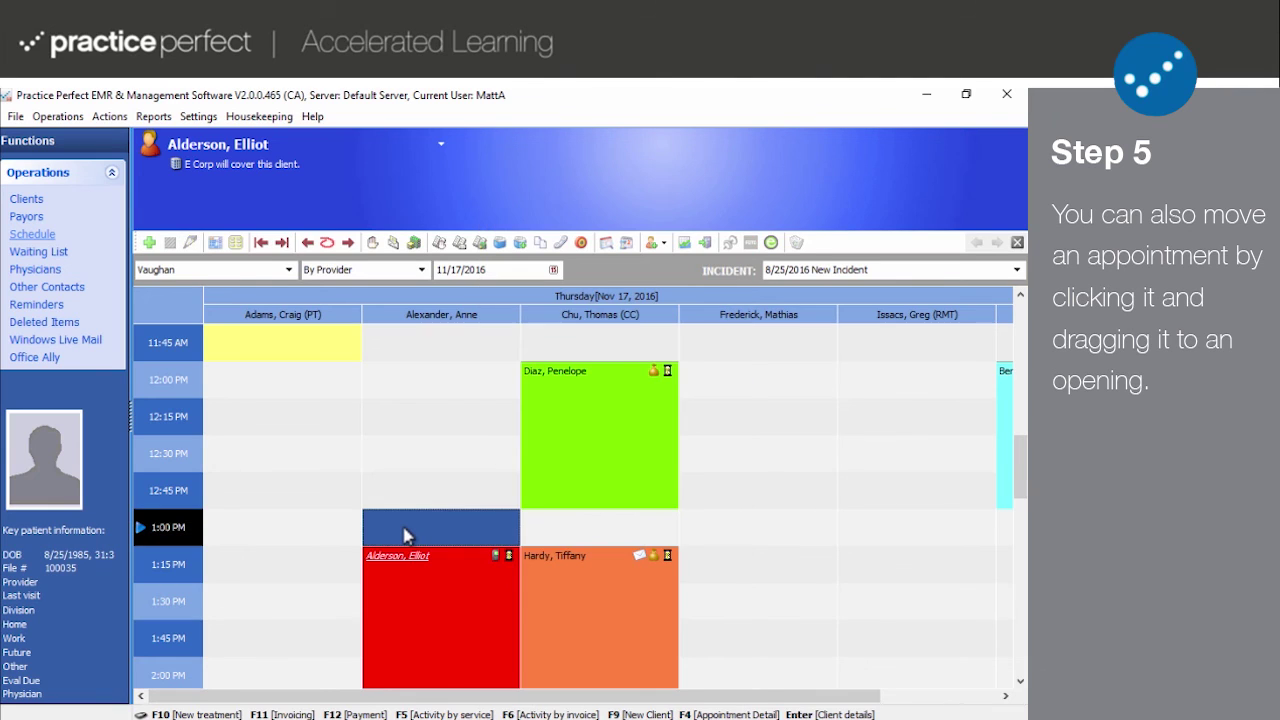
pyautogui.click(488, 526)
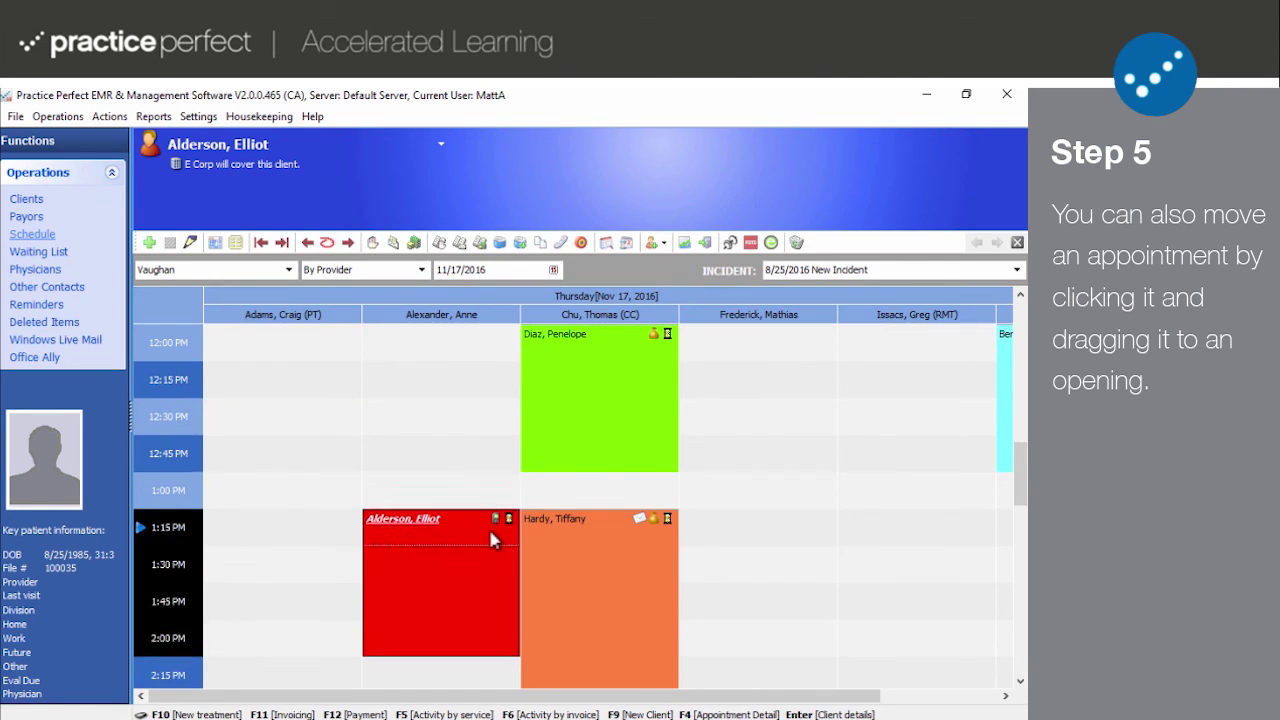
pyautogui.moveTo(490, 495); pyautogui.dragTo(486, 380)
pyautogui.moveTo(258, 409); pyautogui.dragTo(460, 488)
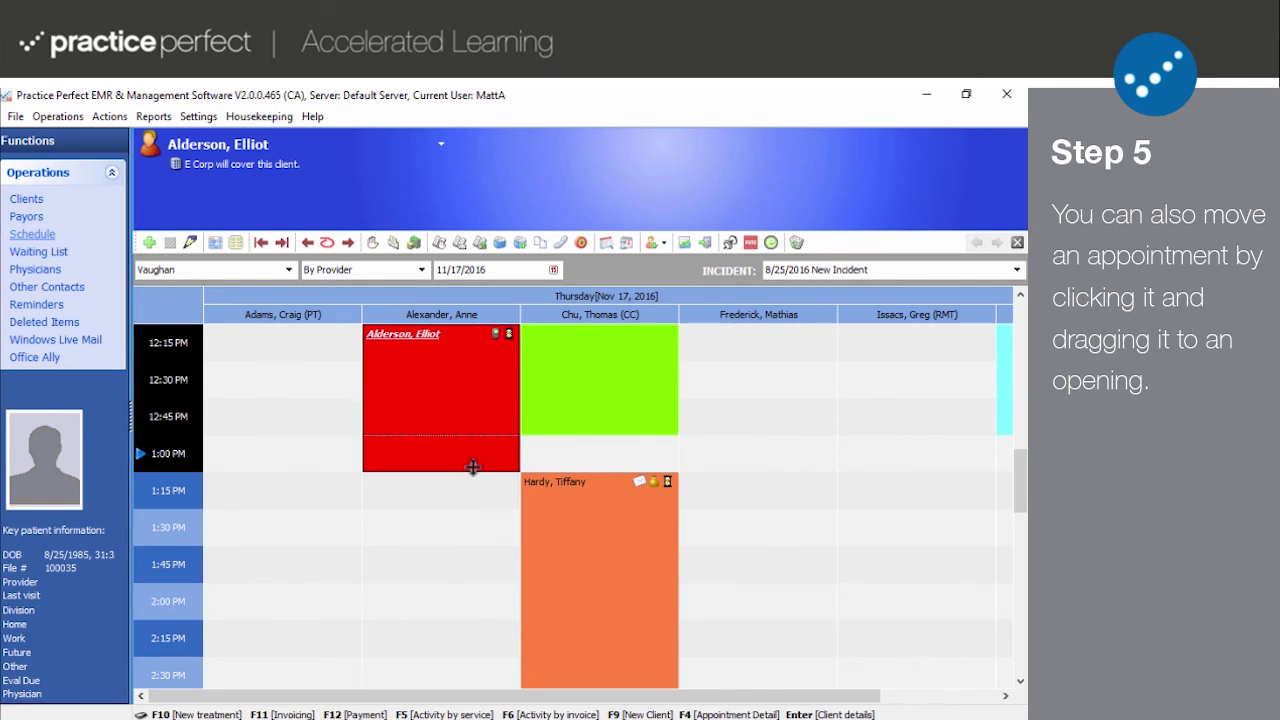